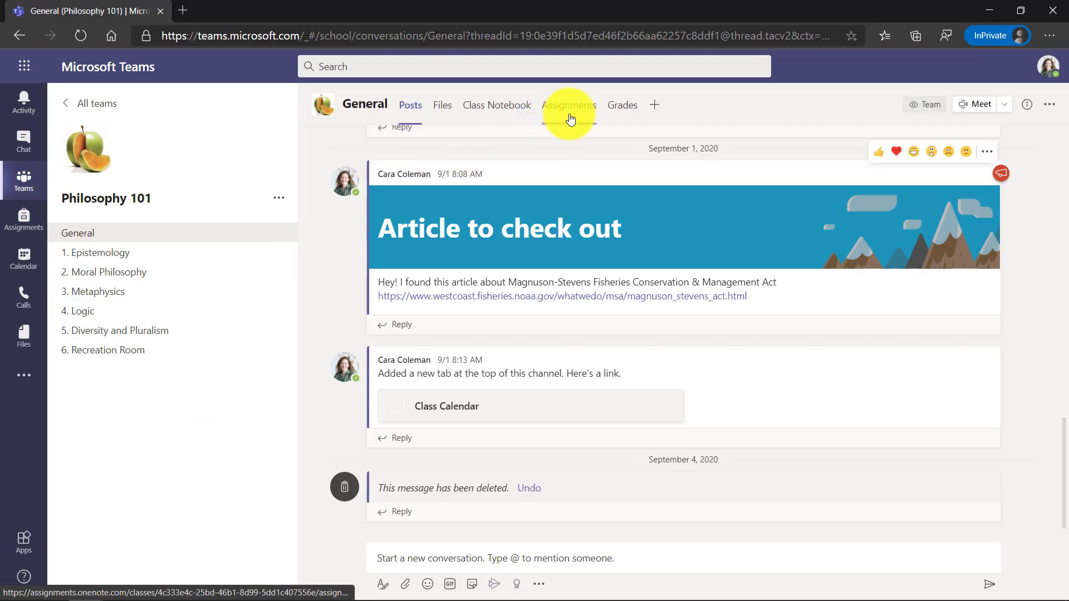
# Create a new assignment in the Philosophy 101 General channel with the title "Socrates essay".
pyautogui.click(582, 112)
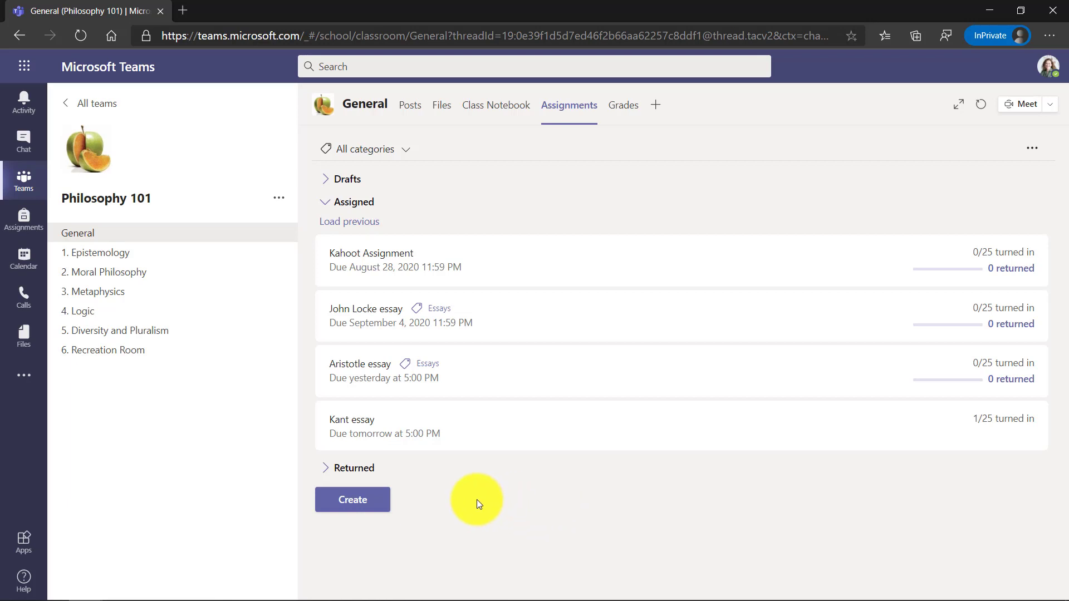
pyautogui.click(369, 500)
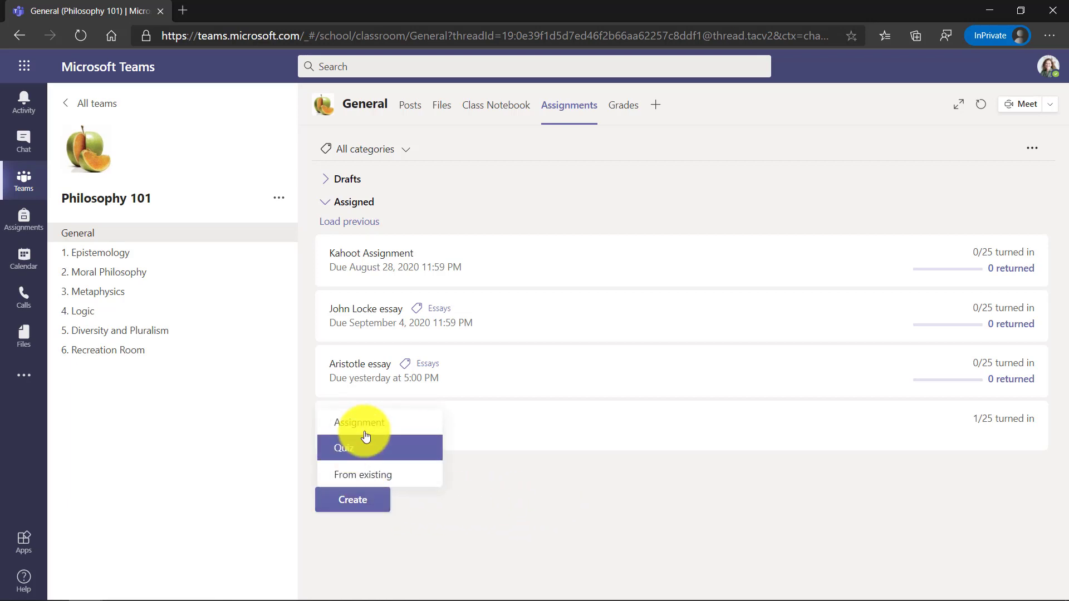
pyautogui.click(419, 426)
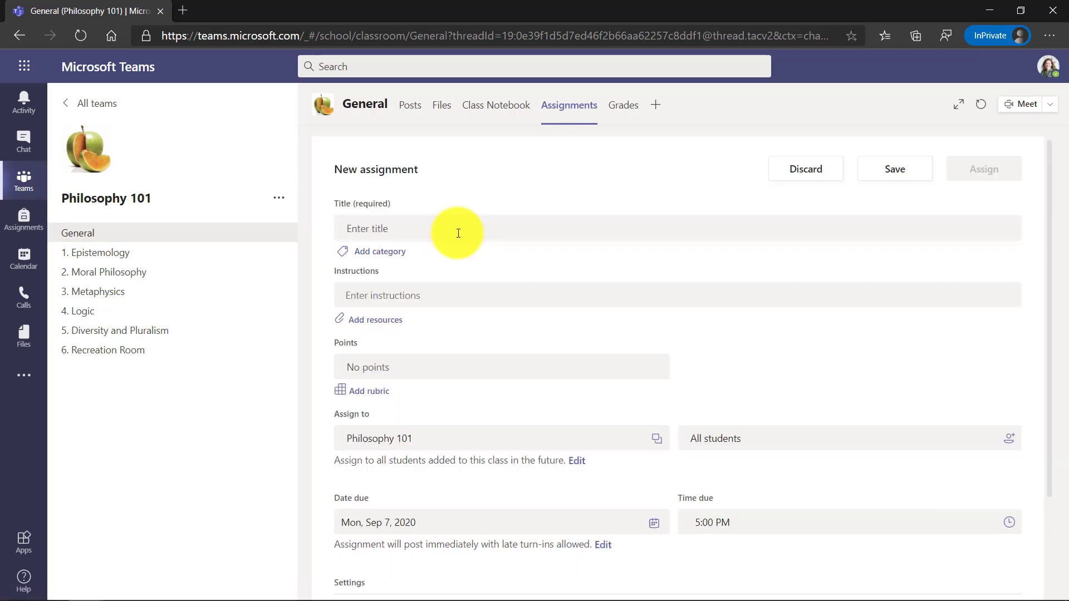
pyautogui.click(458, 233)
pyautogui.write('Socrates essay')
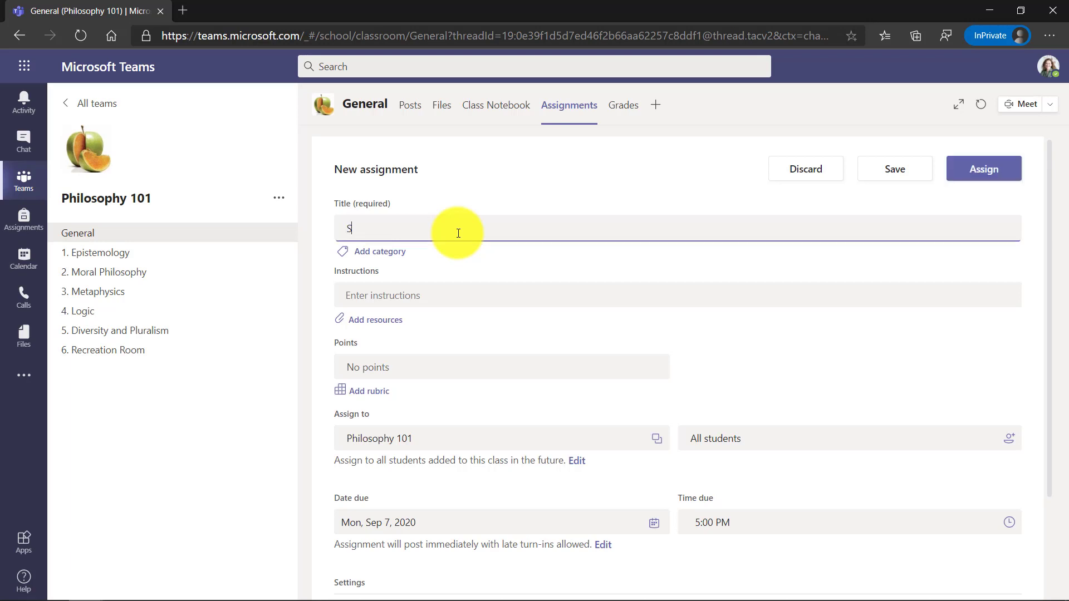
# Add the Essays category and enter instructions asking for a 2 page essay on Socrates using text, images, drawing, or anything else.
pyautogui.click(372, 252)
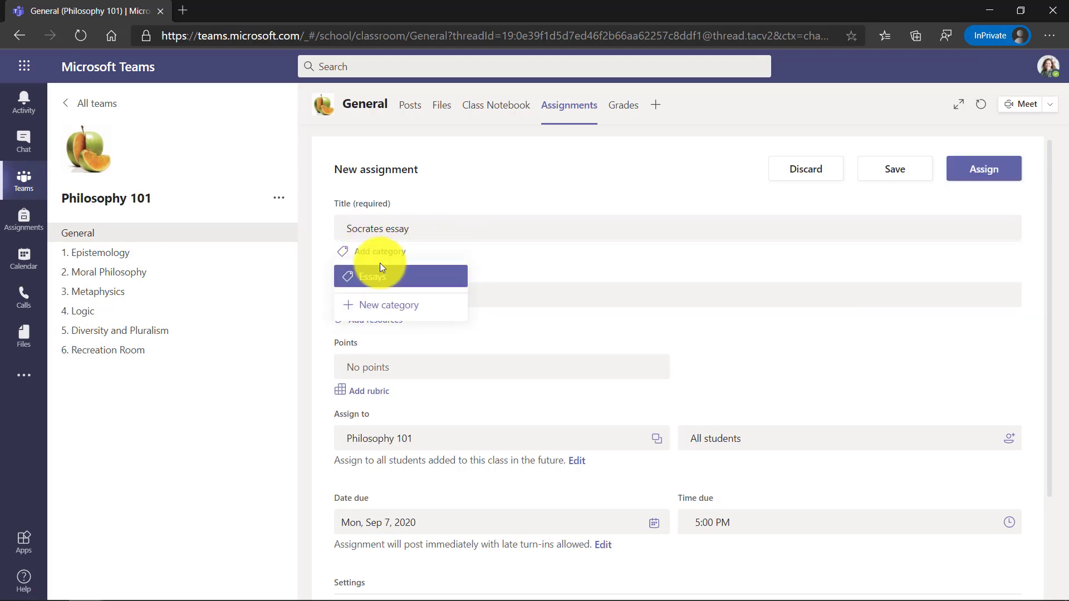
pyautogui.click(382, 280)
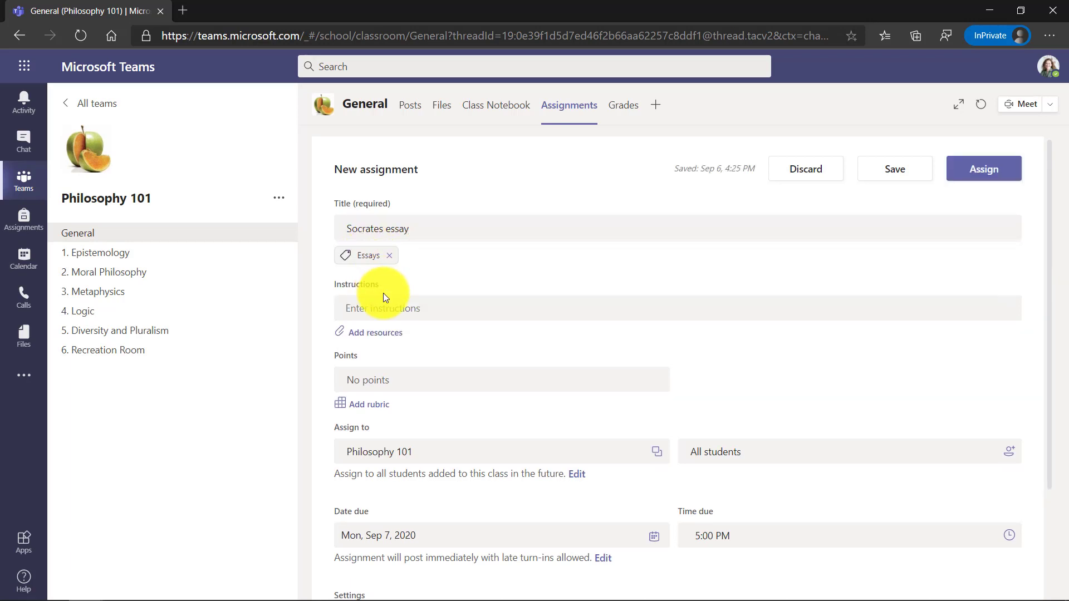
pyautogui.click(420, 308)
pyautogui.write('Please write a 2 page essay on Socrates and feel free to you text, images, drawing, or anything else in your work')
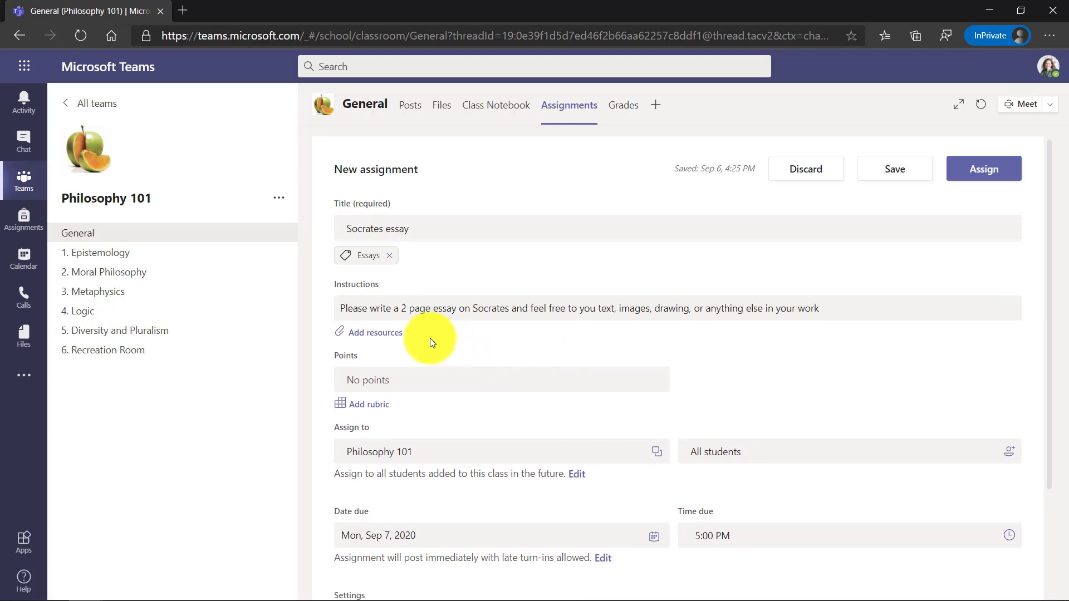
# Attach the Socrates page from the Homework essays section of the Class Notebook's _Content Library as an assignment resource.
pyautogui.click(398, 337)
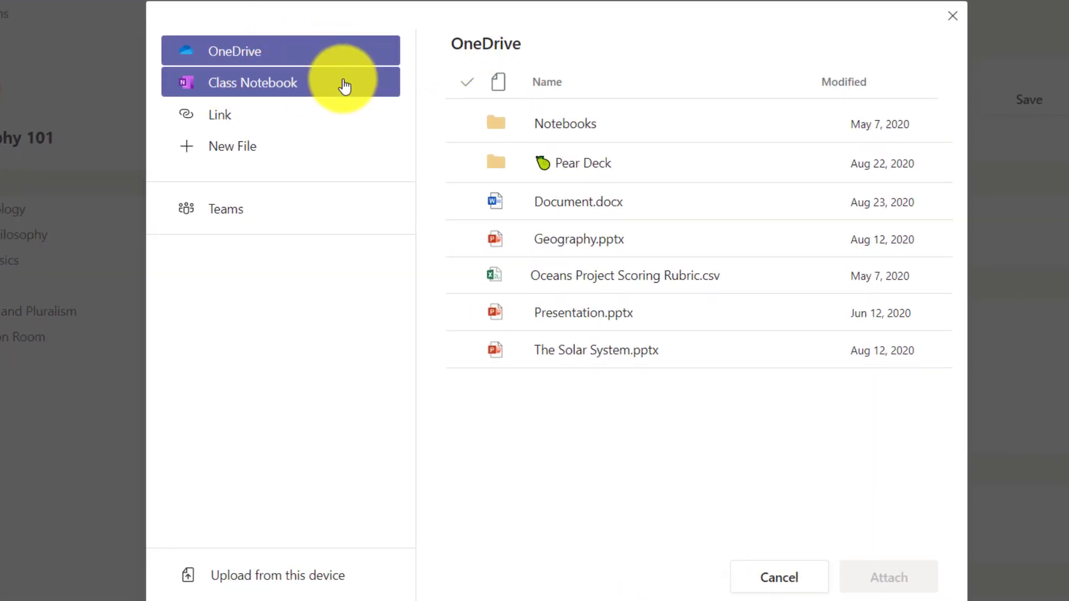
pyautogui.click(342, 85)
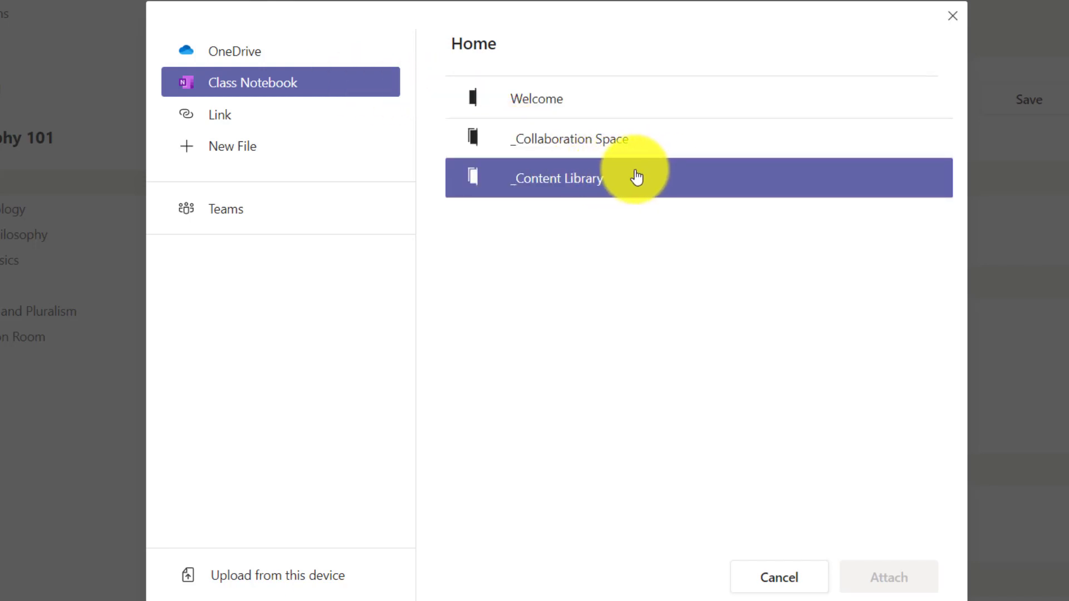
pyautogui.click(631, 175)
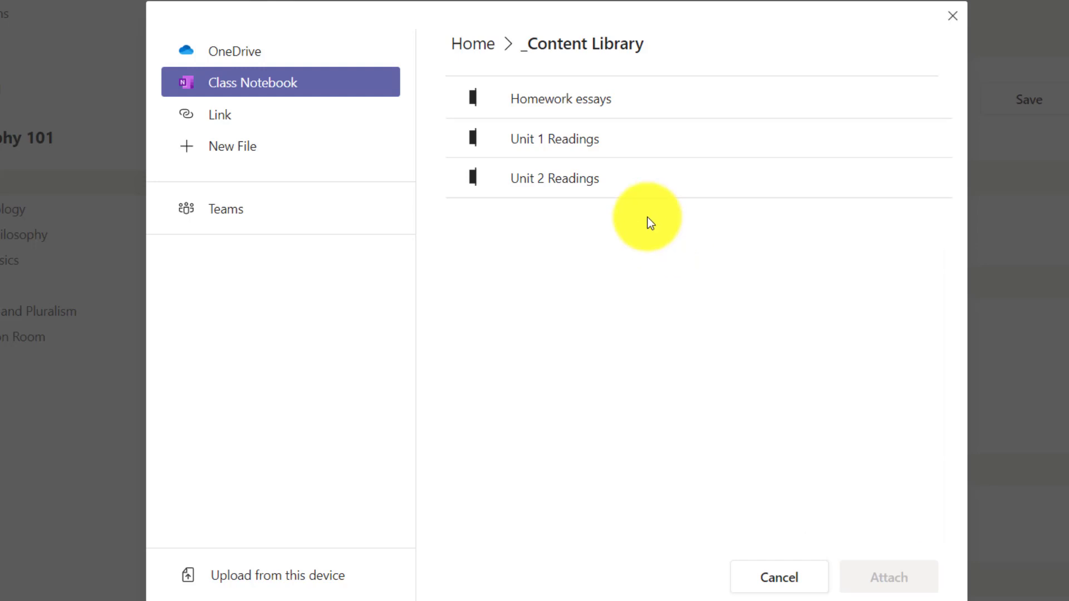
pyautogui.click(563, 106)
pyautogui.click(650, 104)
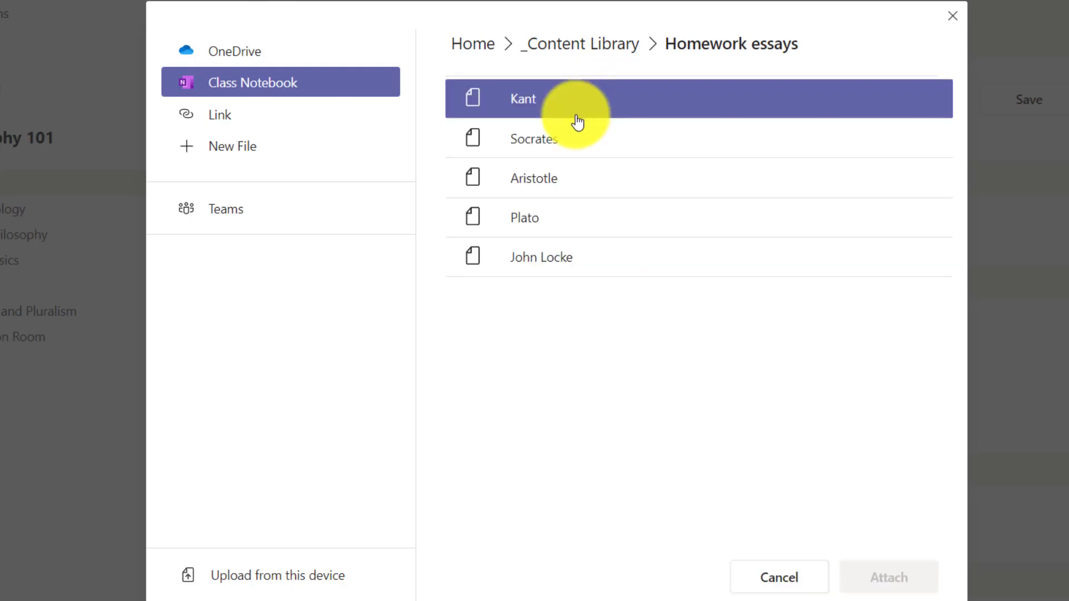
pyautogui.click(633, 142)
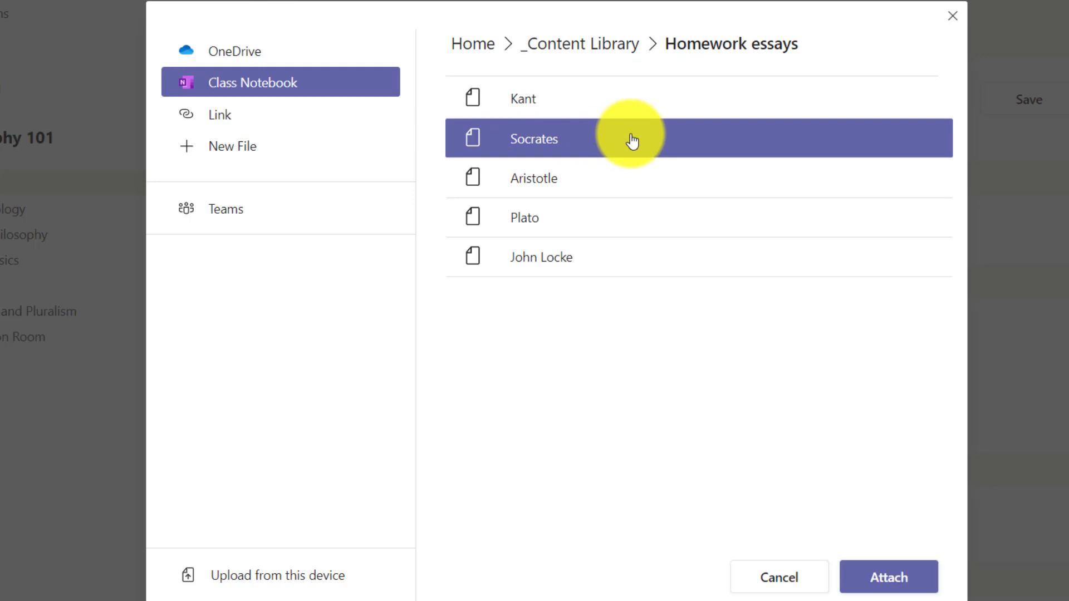
pyautogui.click(894, 579)
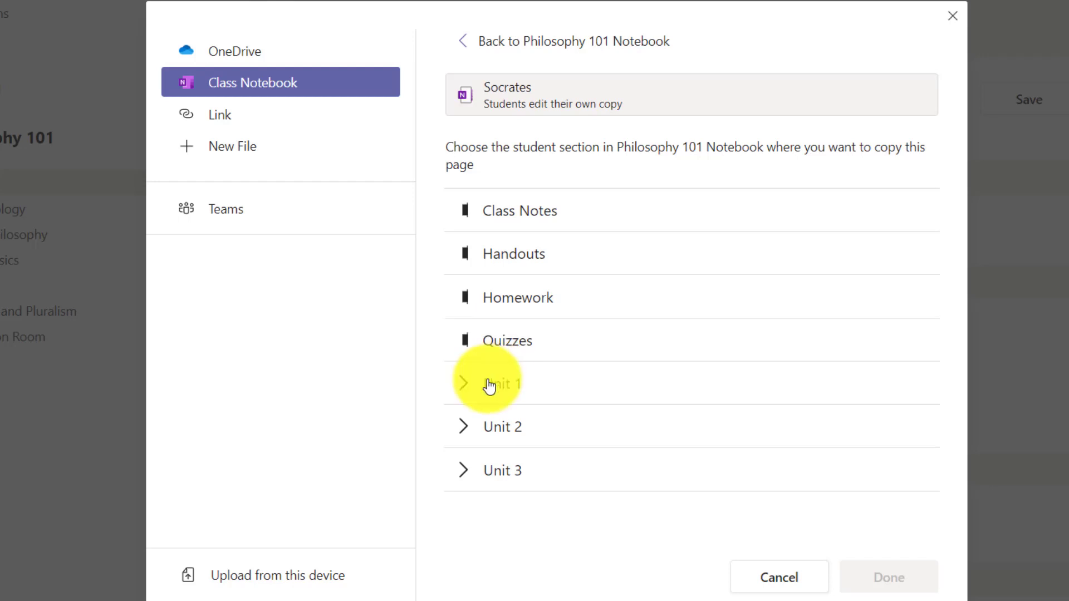
# Choose the Homework section of the student notebooks as the destination for copies of the Socrates page.
pyautogui.click(466, 394)
pyautogui.scroll(-2, 454, 436)
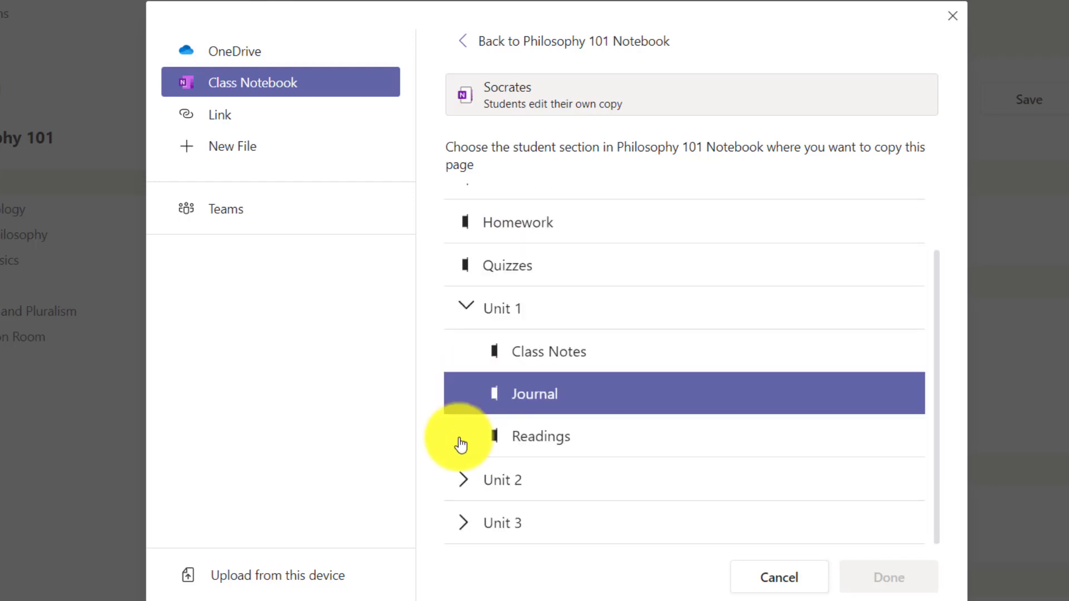
pyautogui.click(467, 487)
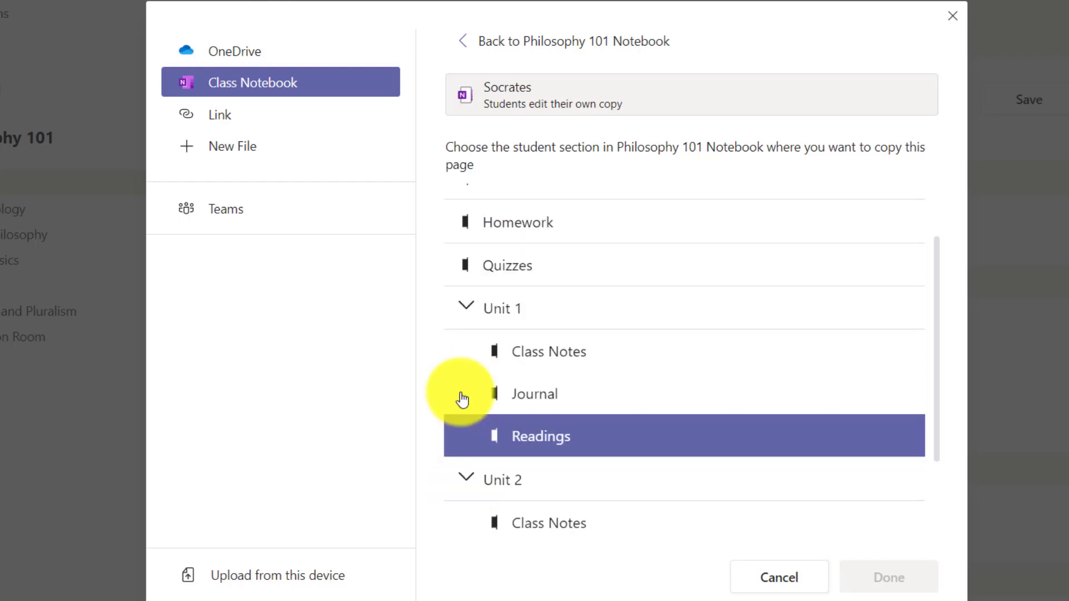
pyautogui.click(470, 308)
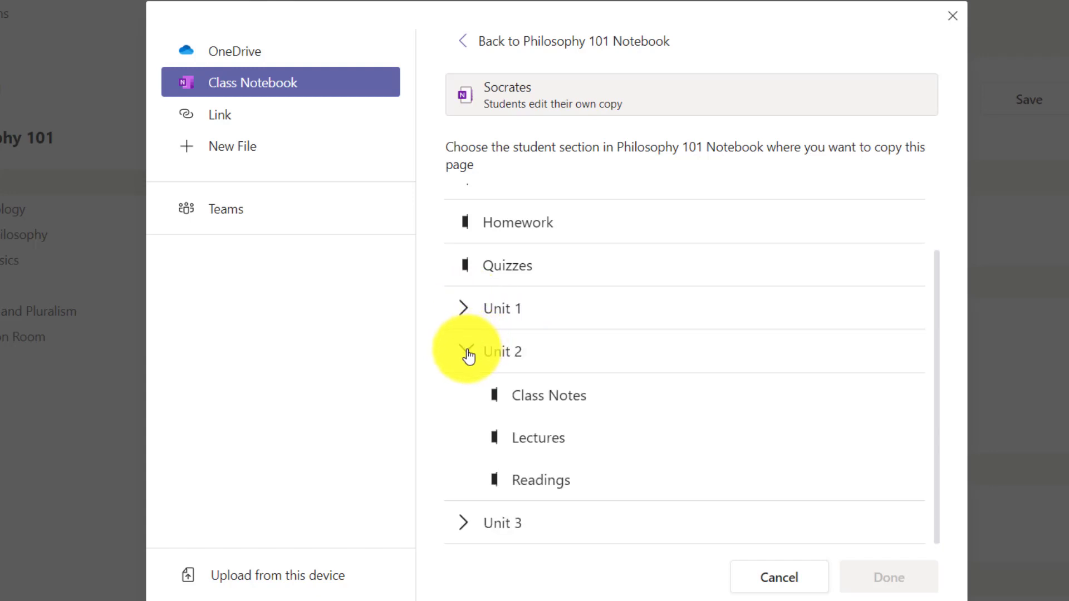
pyautogui.click(467, 352)
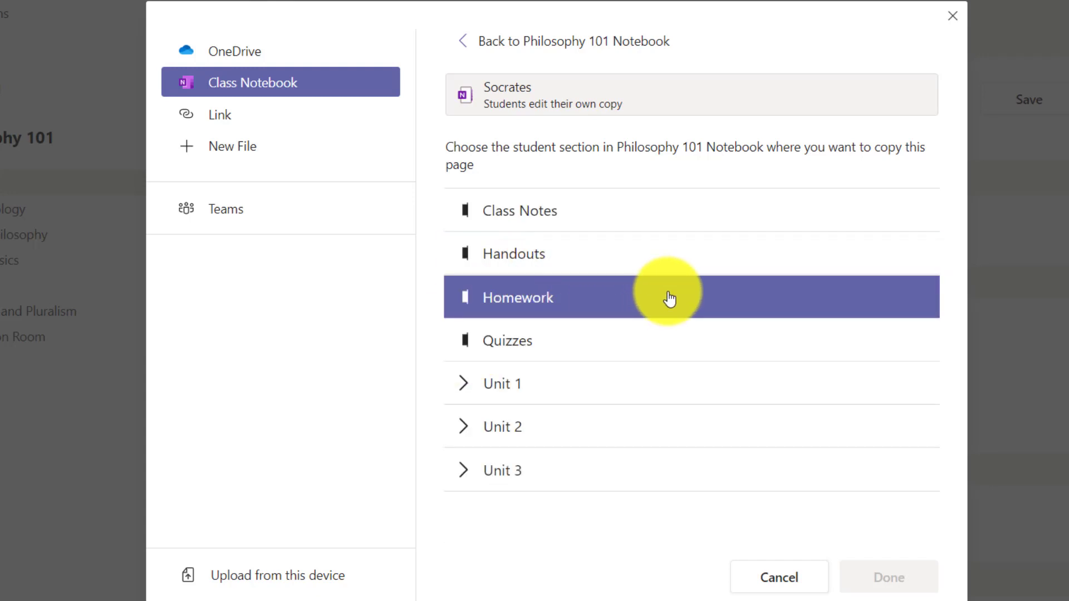
pyautogui.click(627, 305)
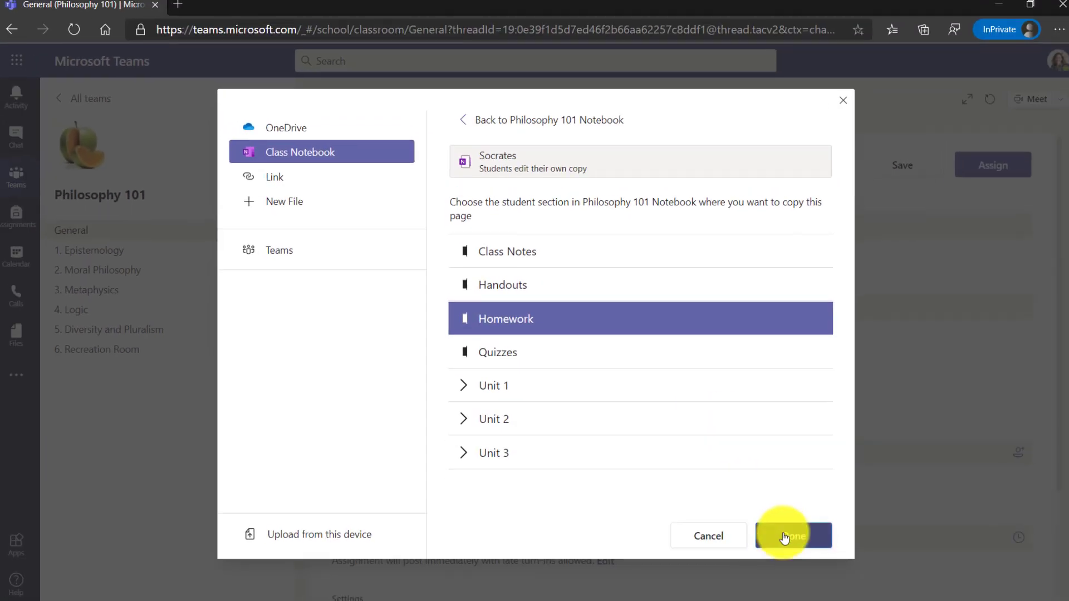
pyautogui.click(785, 538)
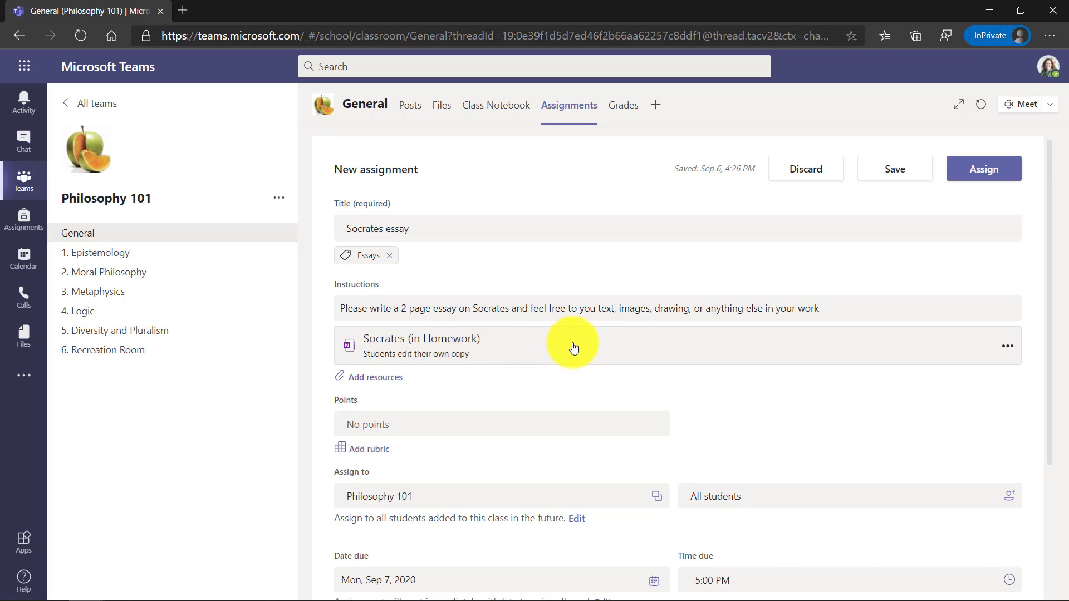
# Check the options available for the attached Socrates page and set the assignment's points to 20.
pyautogui.click(1009, 347)
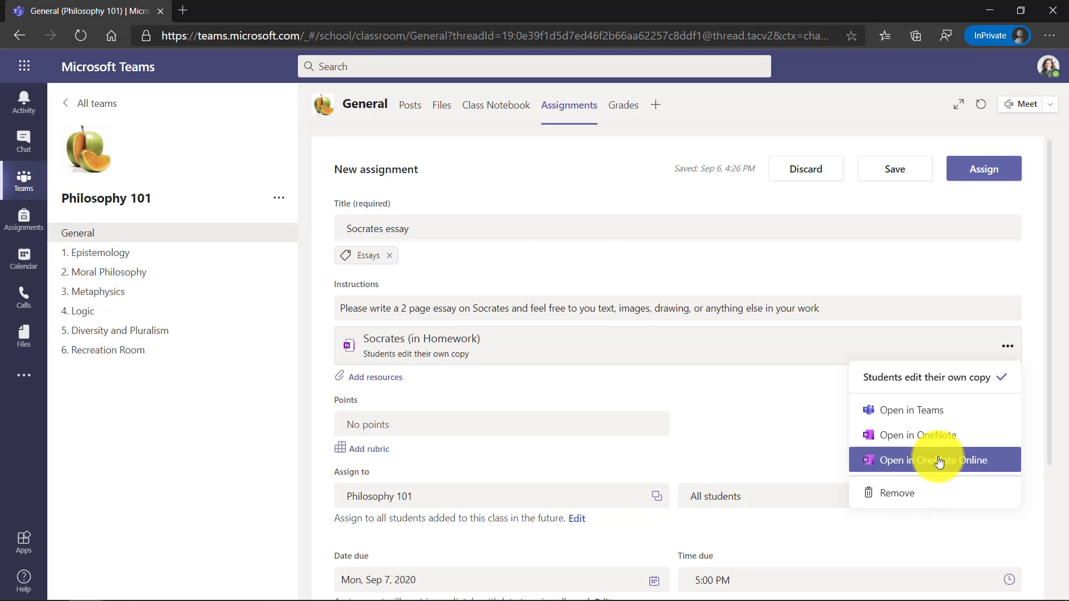
pyautogui.click(827, 263)
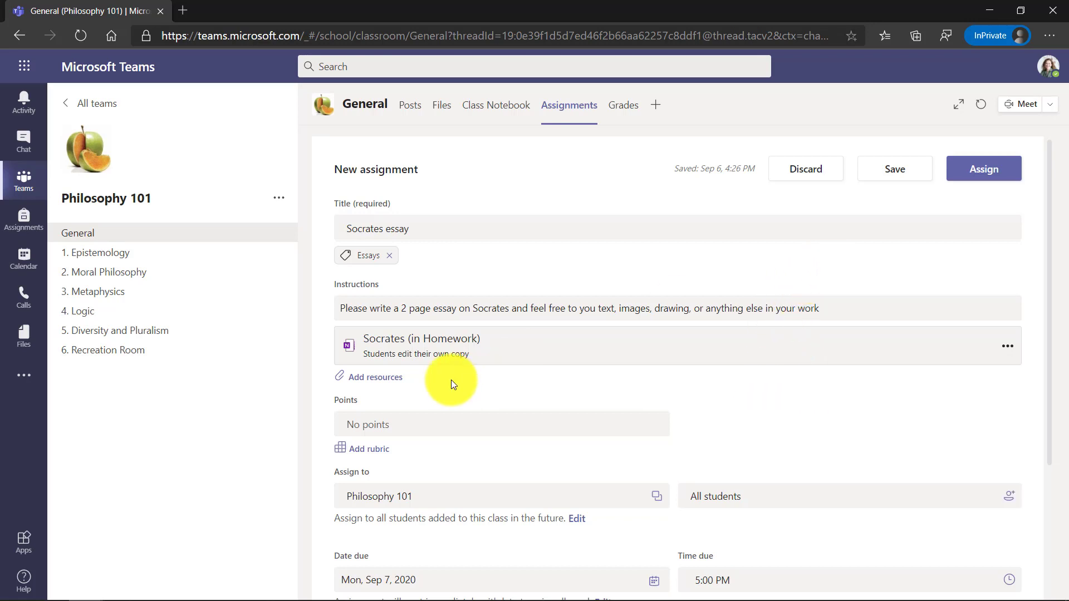
pyautogui.click(365, 425)
pyautogui.write('20')
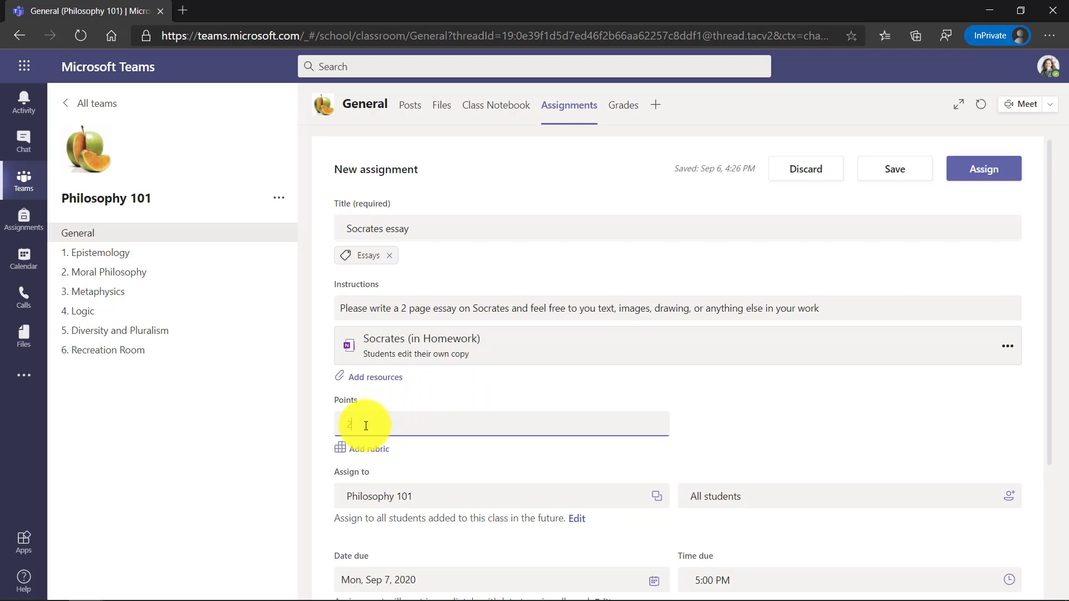
pyautogui.click(420, 456)
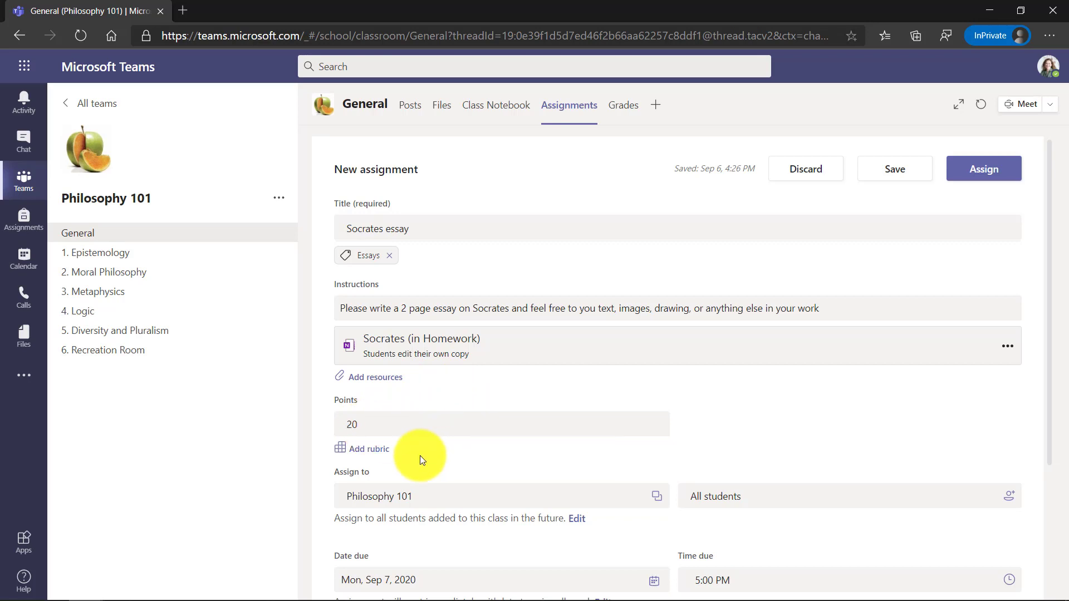
# Look through the available rubrics and the class and student choices for the assignment without changing them.
pyautogui.click(368, 456)
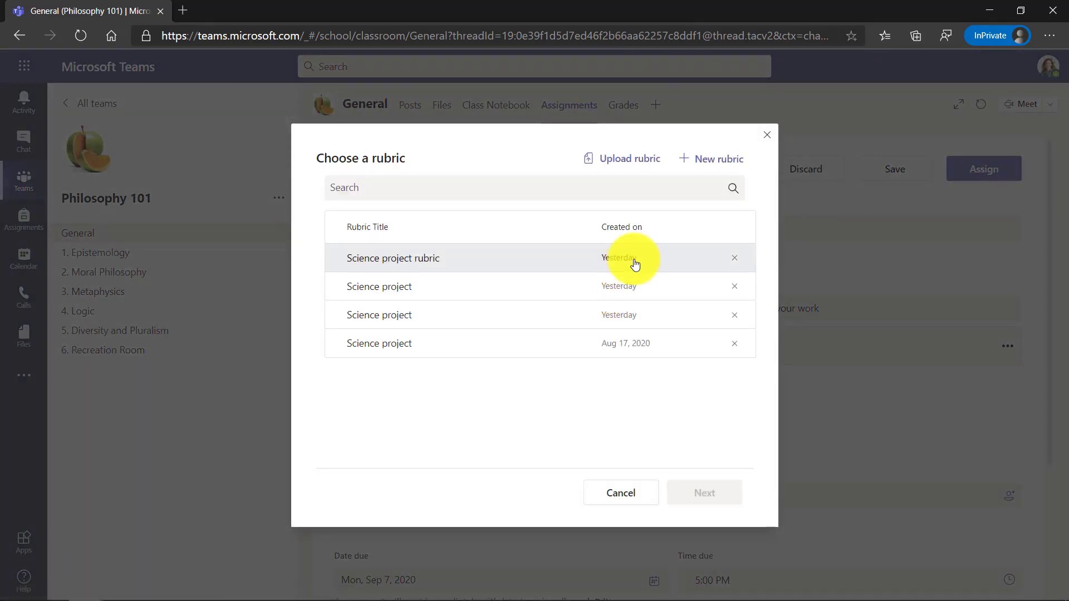
pyautogui.click(620, 493)
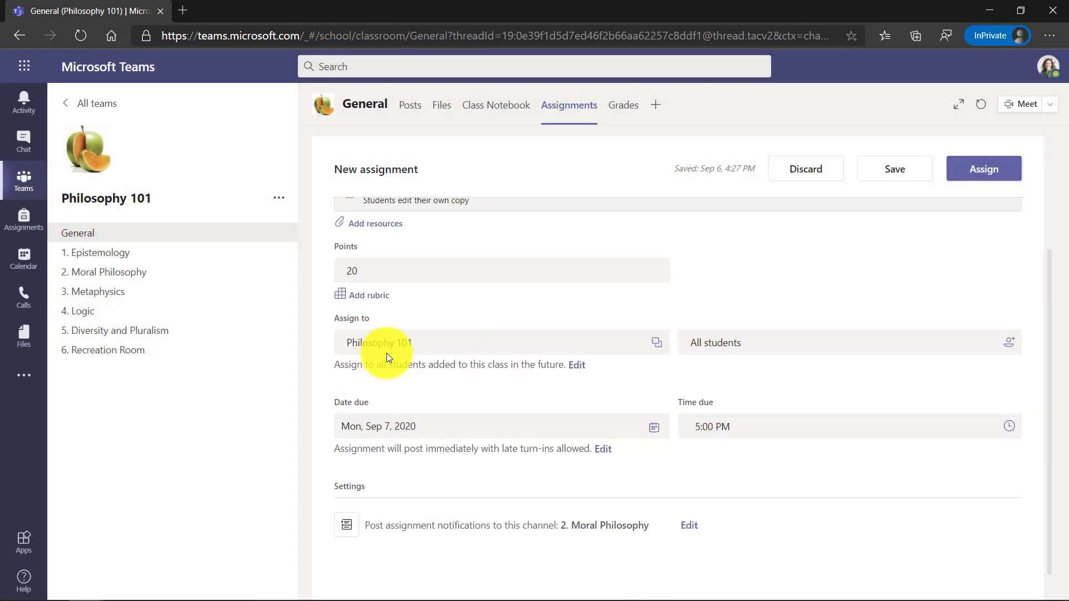
pyautogui.click(655, 344)
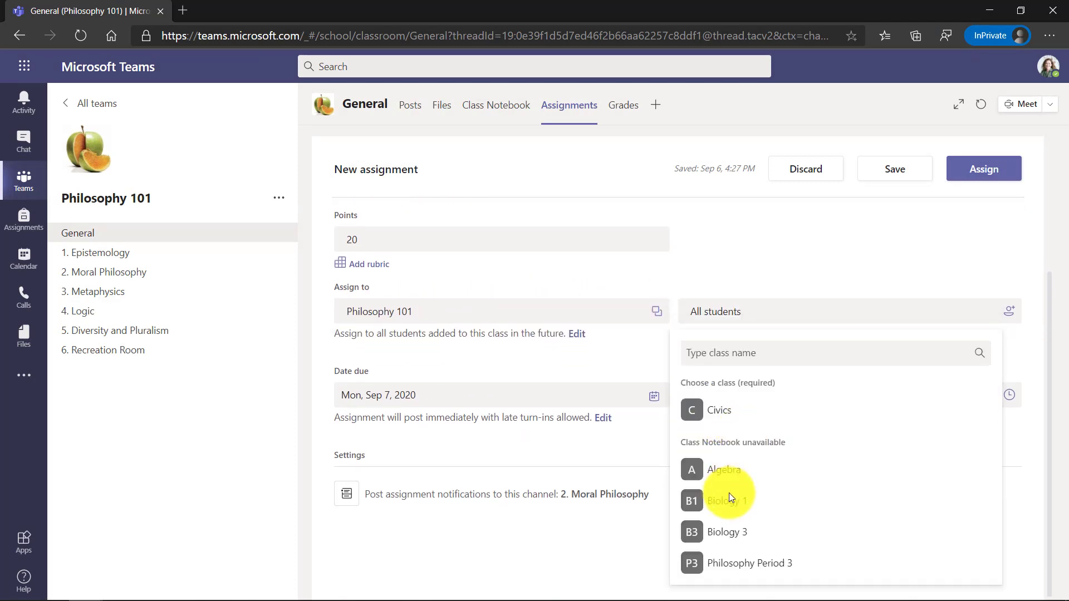
pyautogui.click(655, 311)
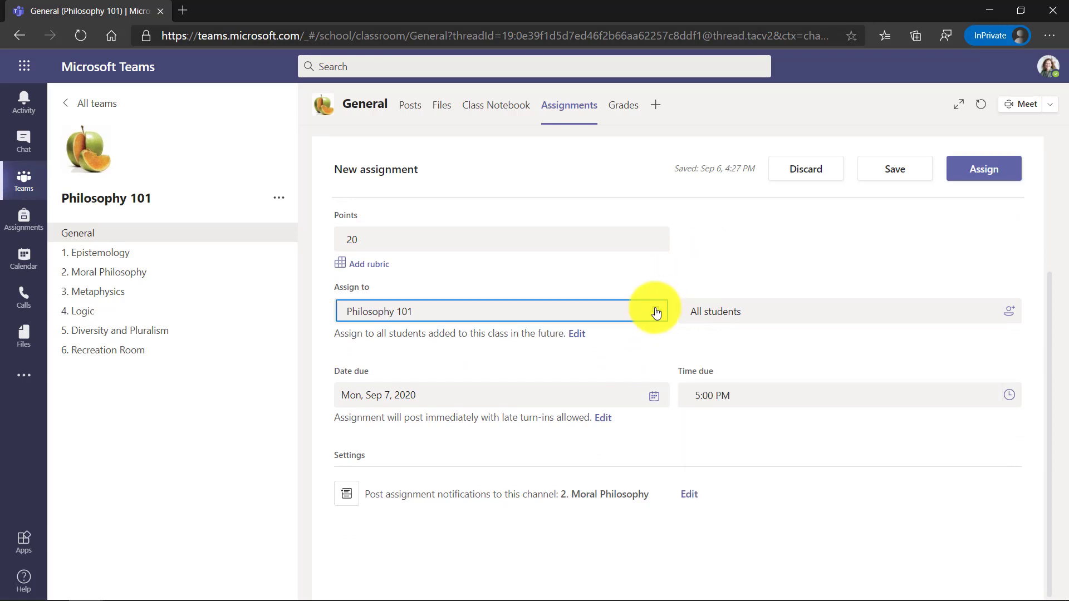
pyautogui.click(1009, 312)
pyautogui.click(1009, 312)
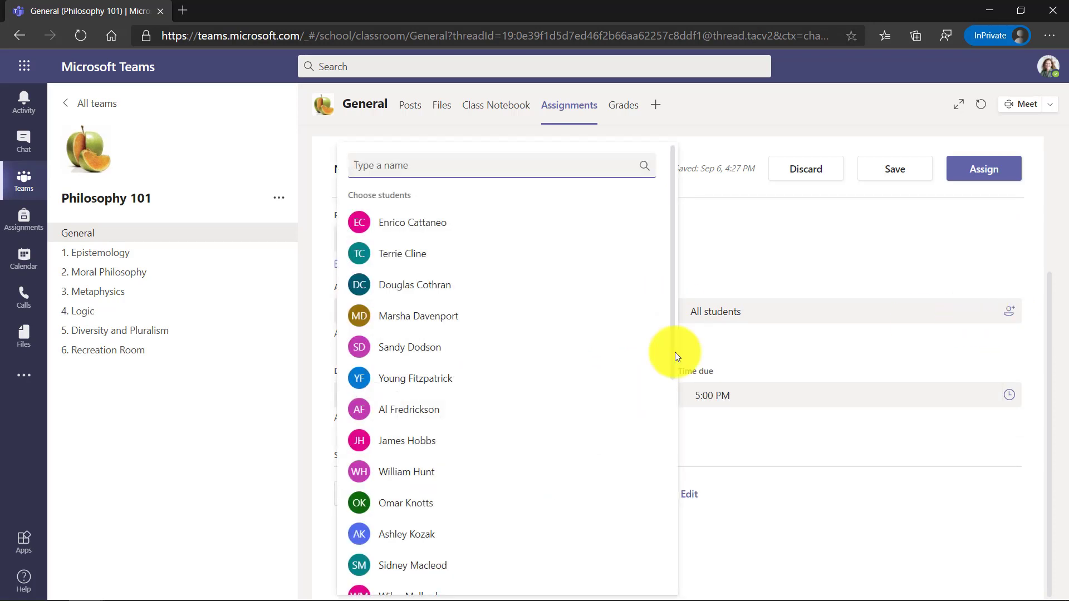
pyautogui.click(967, 310)
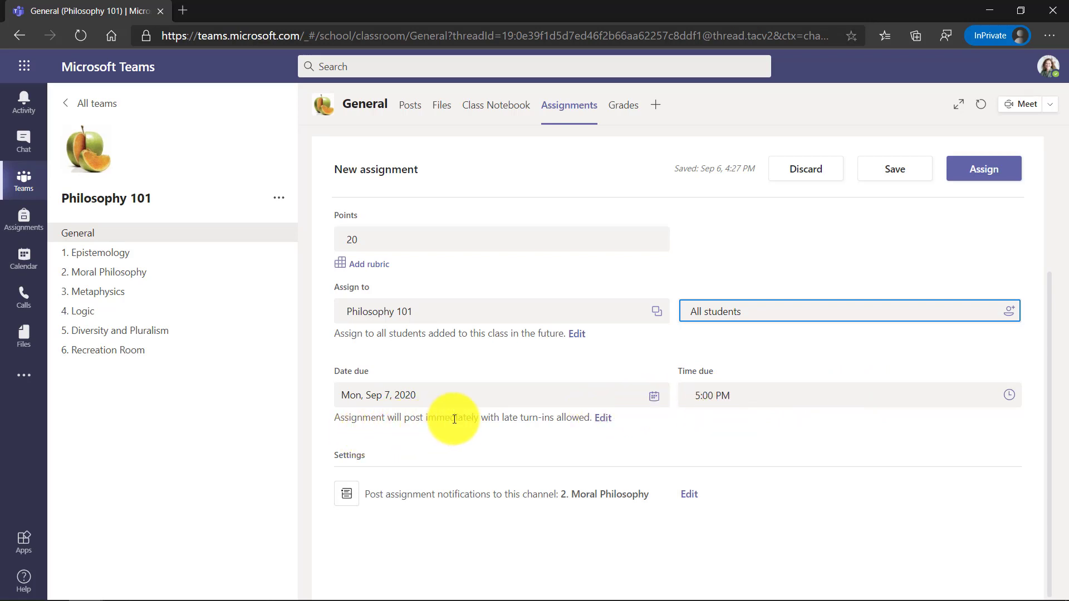
# Enable a close date of Mon, Sep 7, 2020 at 5:00 PM in the assignment timeline and assign the Socrates essay.
pyautogui.click(603, 421)
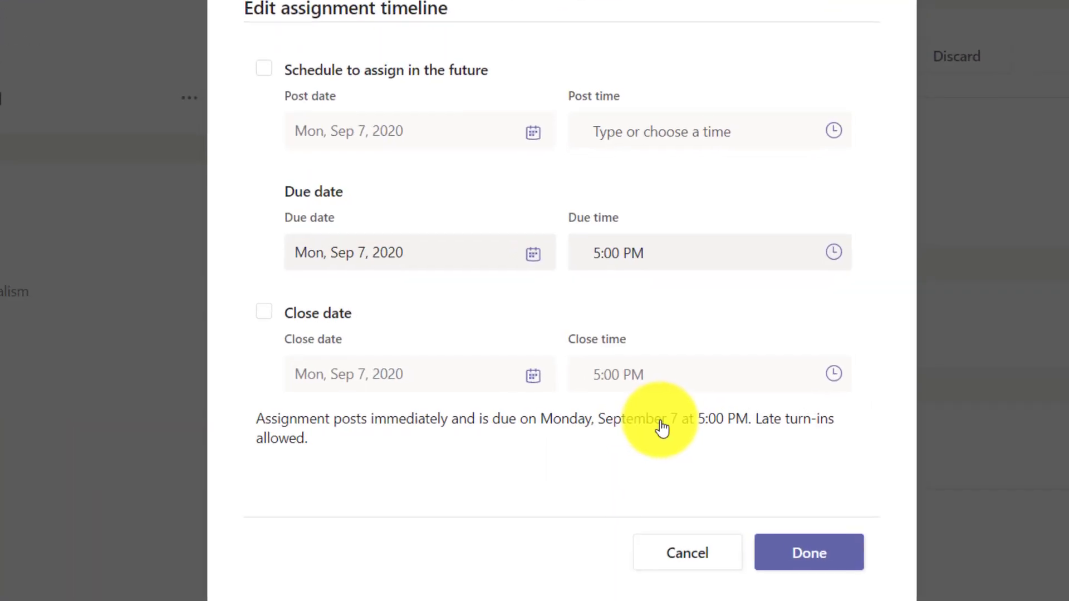
pyautogui.click(269, 318)
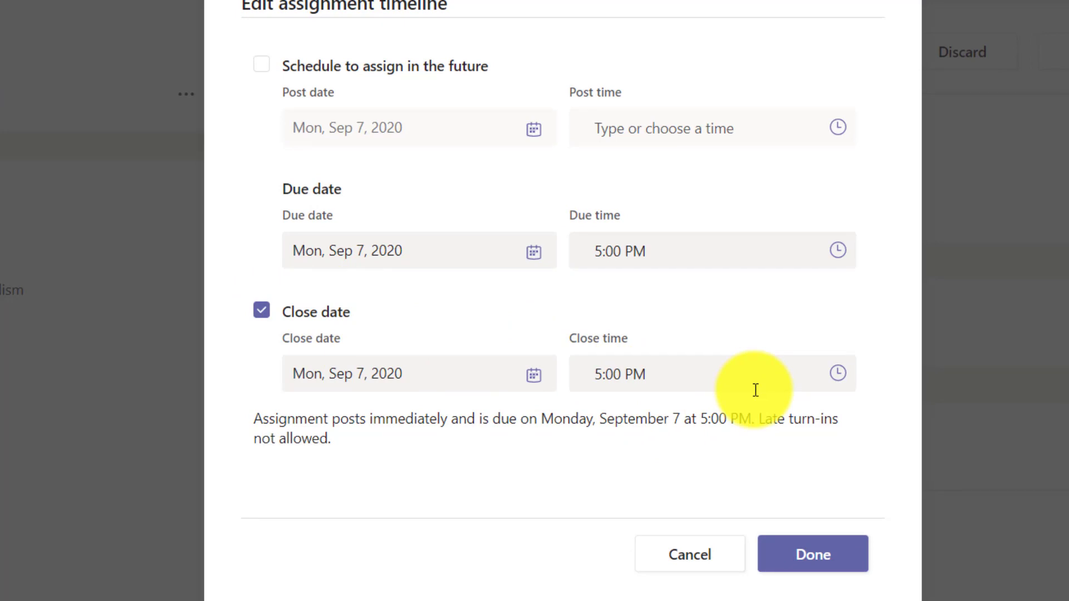
pyautogui.click(822, 554)
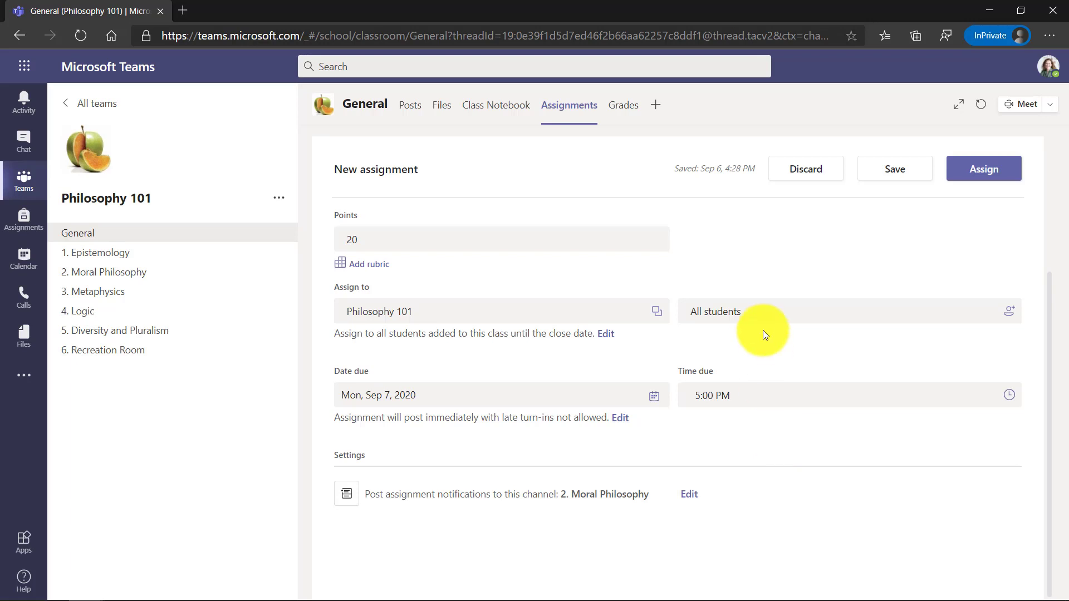
pyautogui.scroll(3, 805, 344)
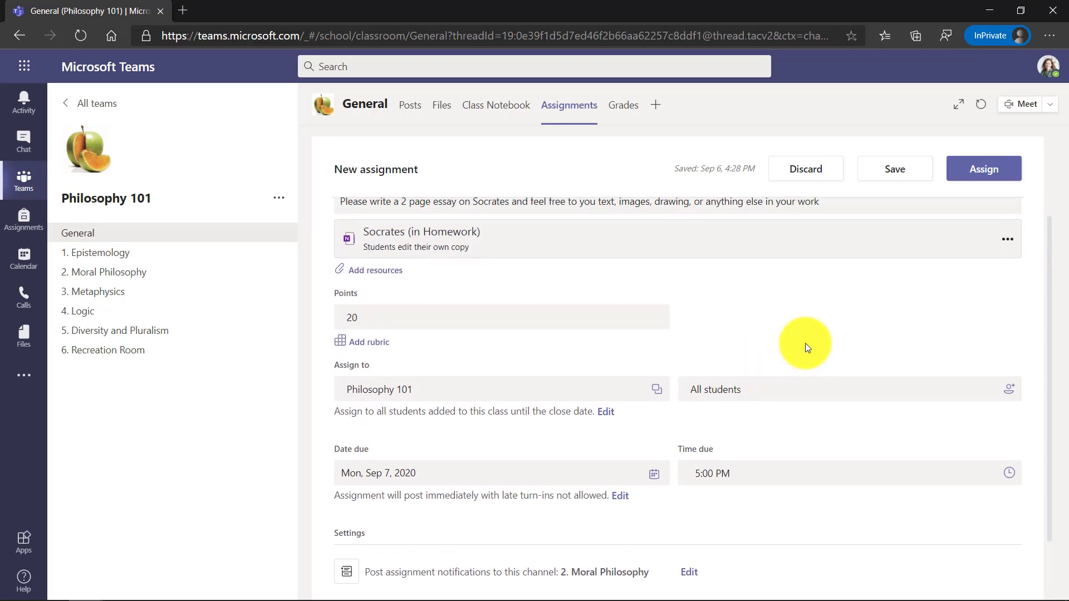
pyautogui.click(980, 171)
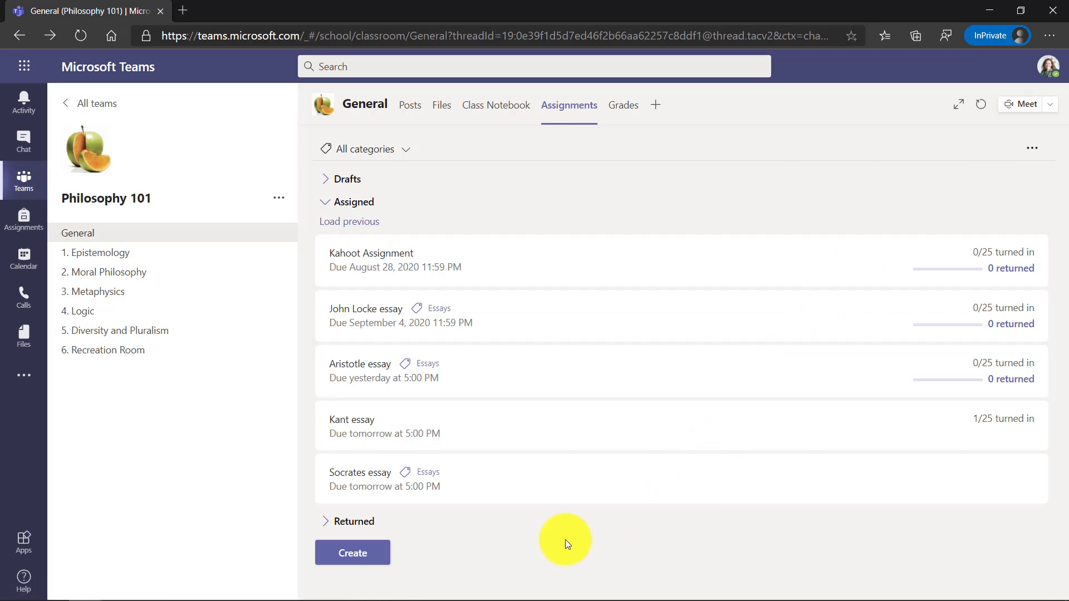
# Start a new assignment and add a new OneNote Class Notebook page named Hume essay as its resource.
pyautogui.click(367, 559)
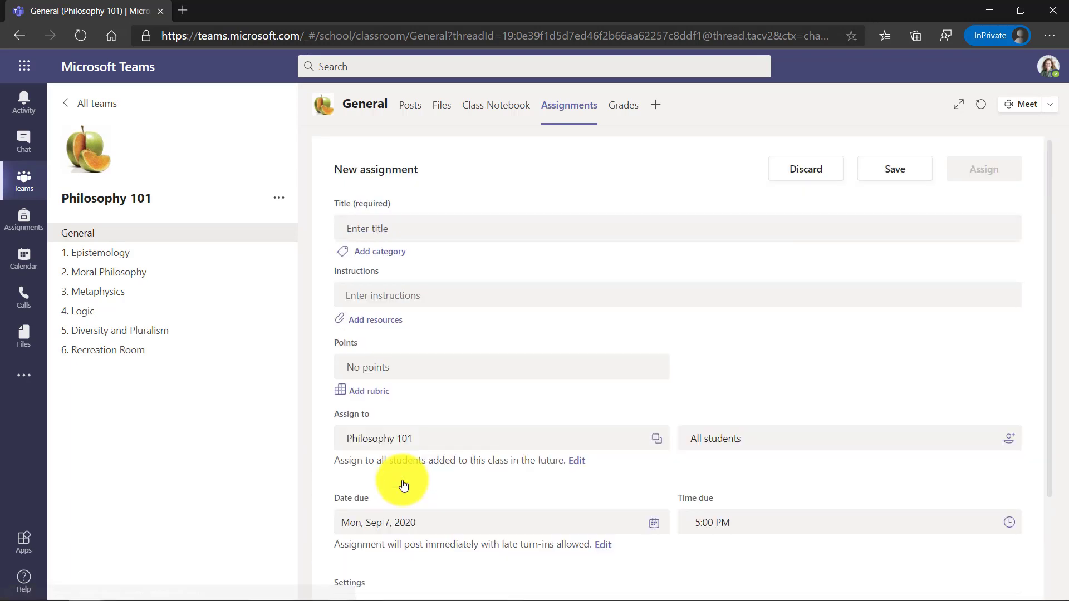
pyautogui.click(372, 326)
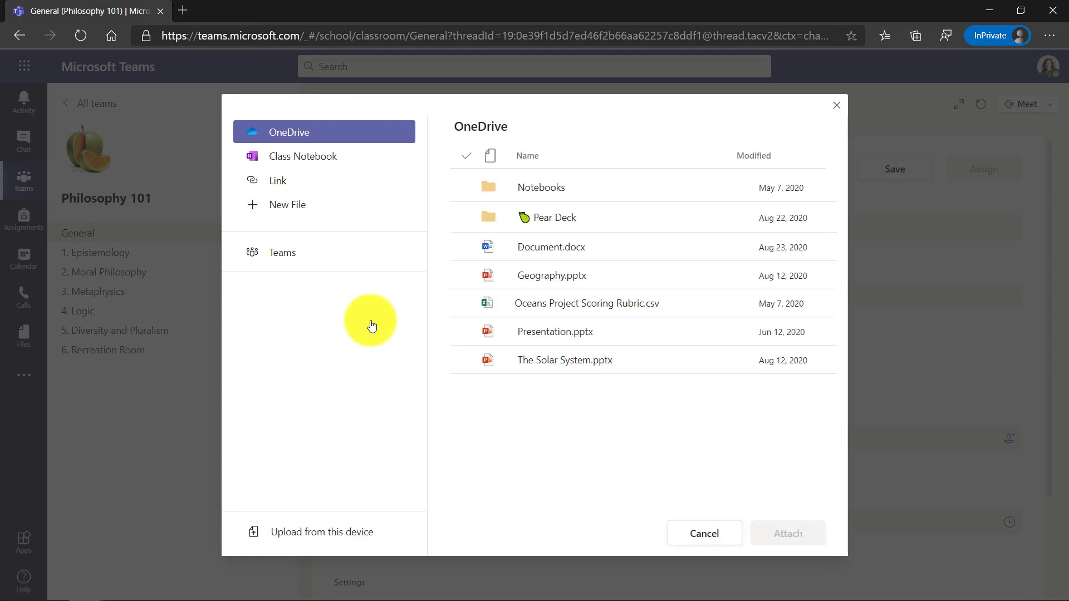
pyautogui.click(327, 209)
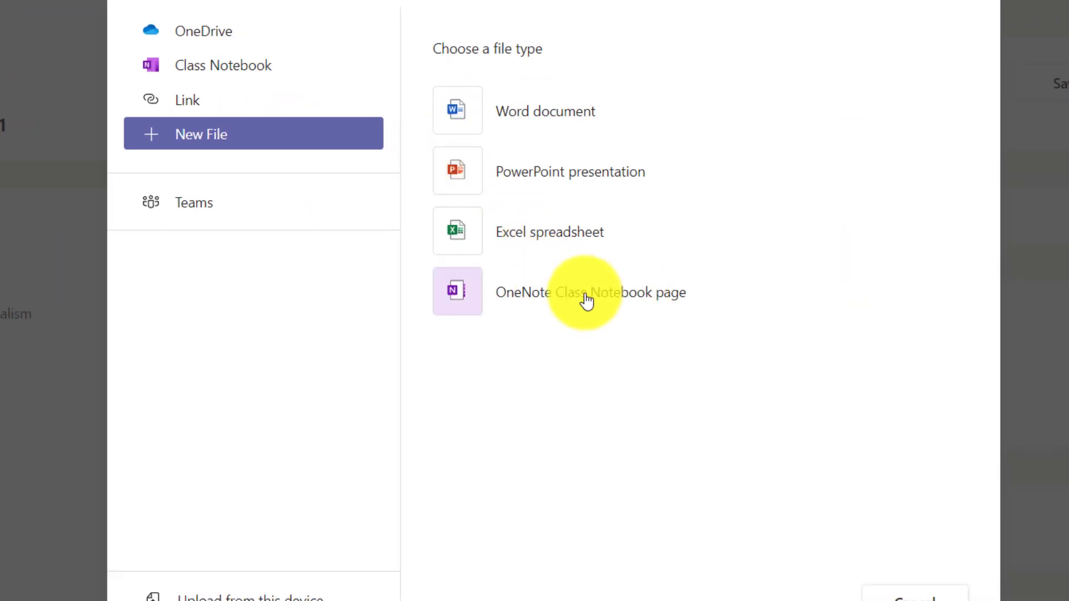
pyautogui.click(518, 295)
pyautogui.write('Hume')
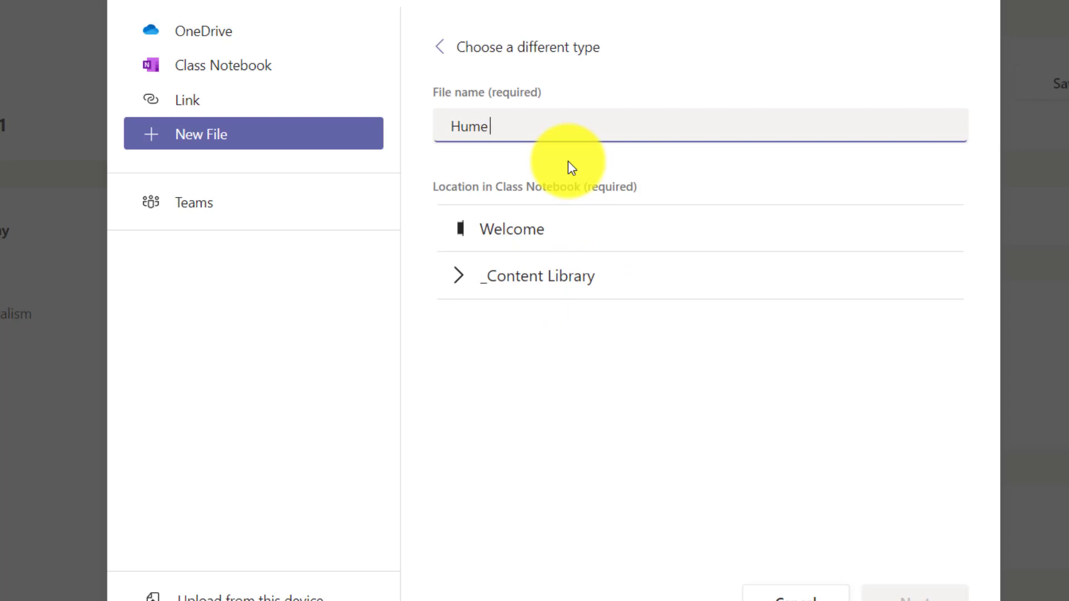
pyautogui.write(' essay')
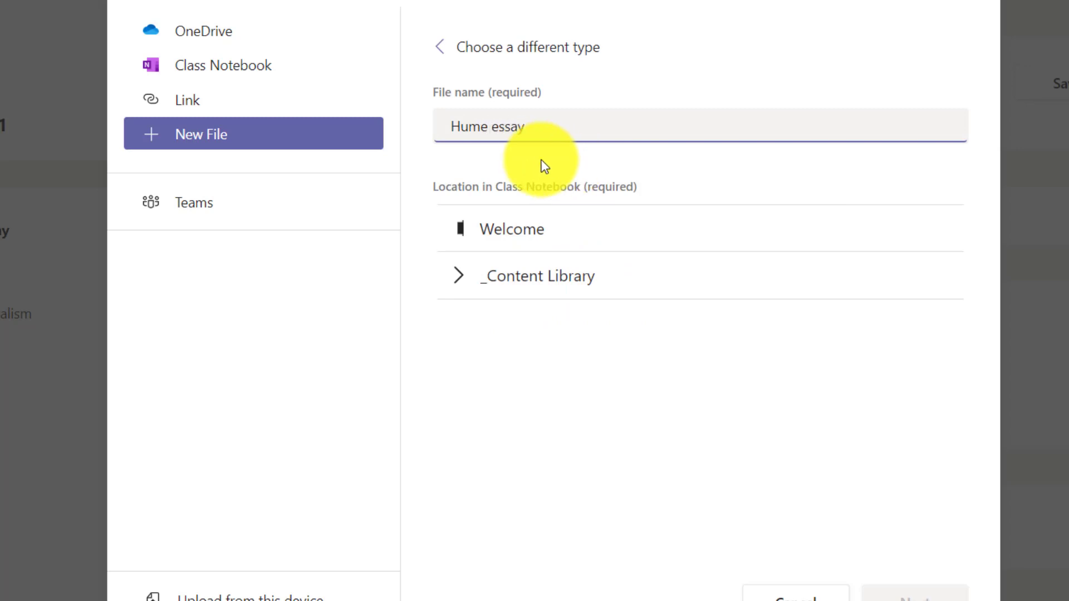
# Store the Hume essay page in the Content Library's Homework essays section and attach it with copies going to the students' Homework section.
pyautogui.click(460, 288)
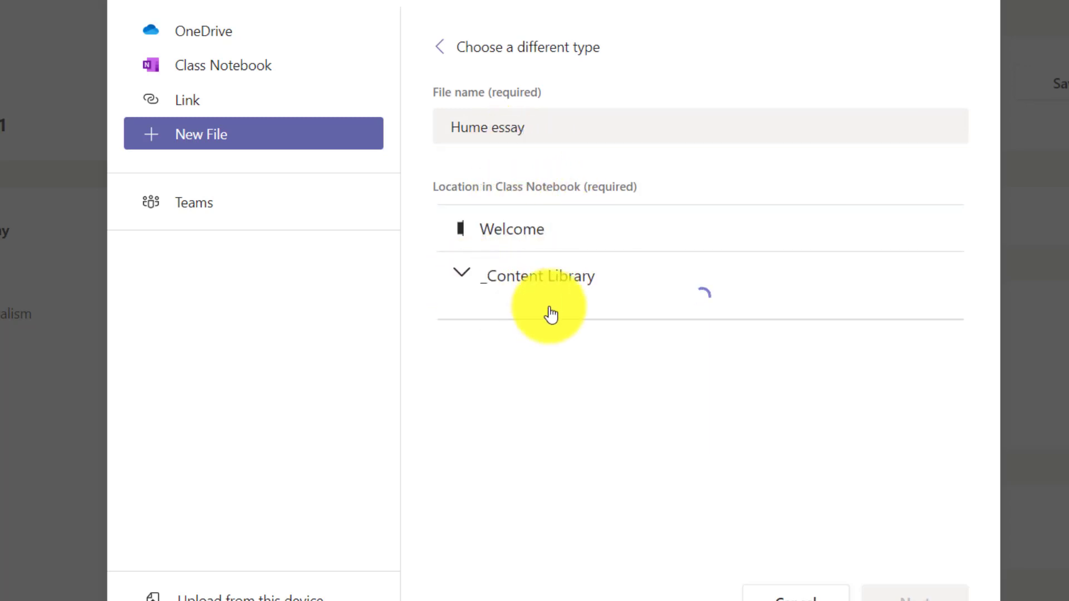
pyautogui.click(588, 315)
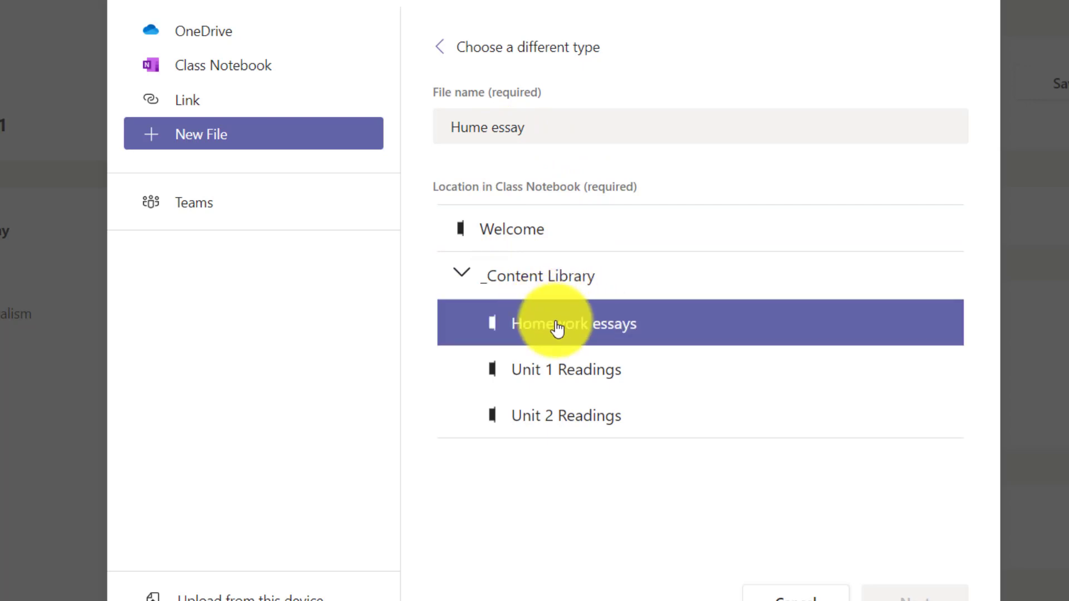
pyautogui.click(891, 592)
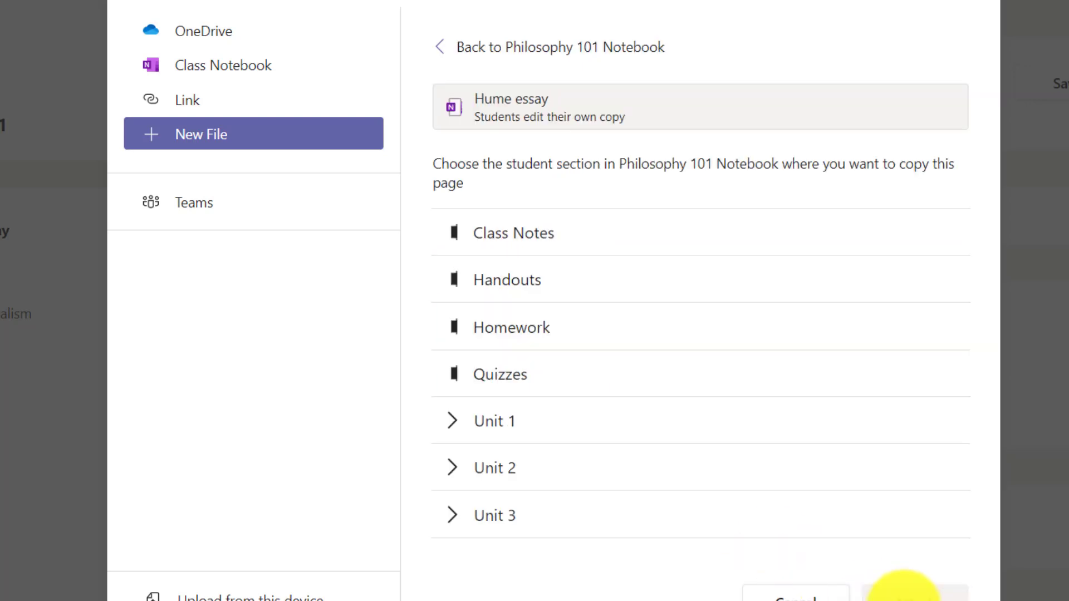
pyautogui.click(555, 316)
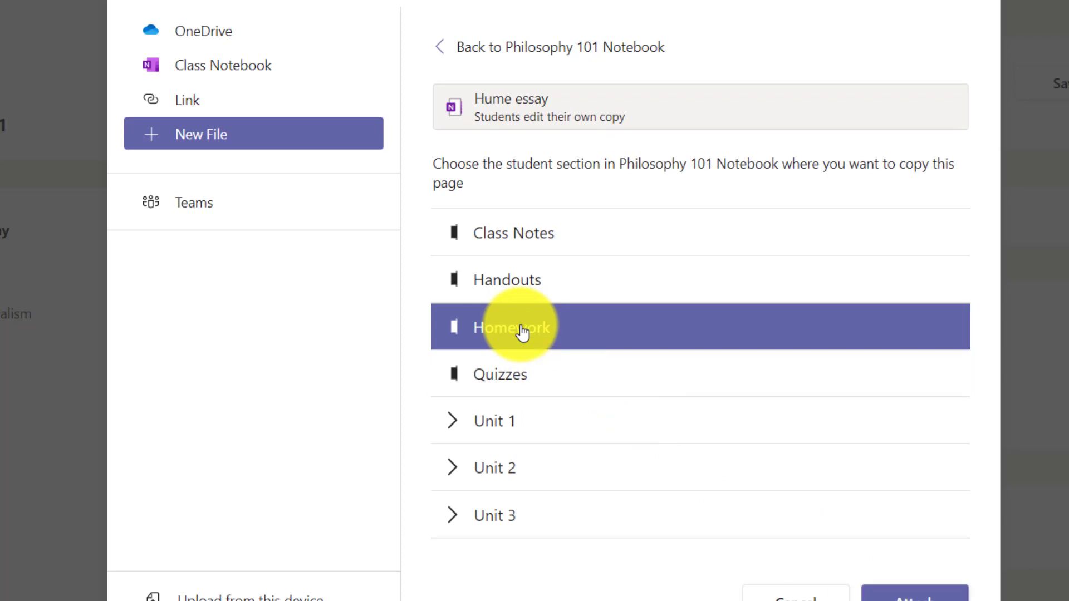
pyautogui.click(915, 596)
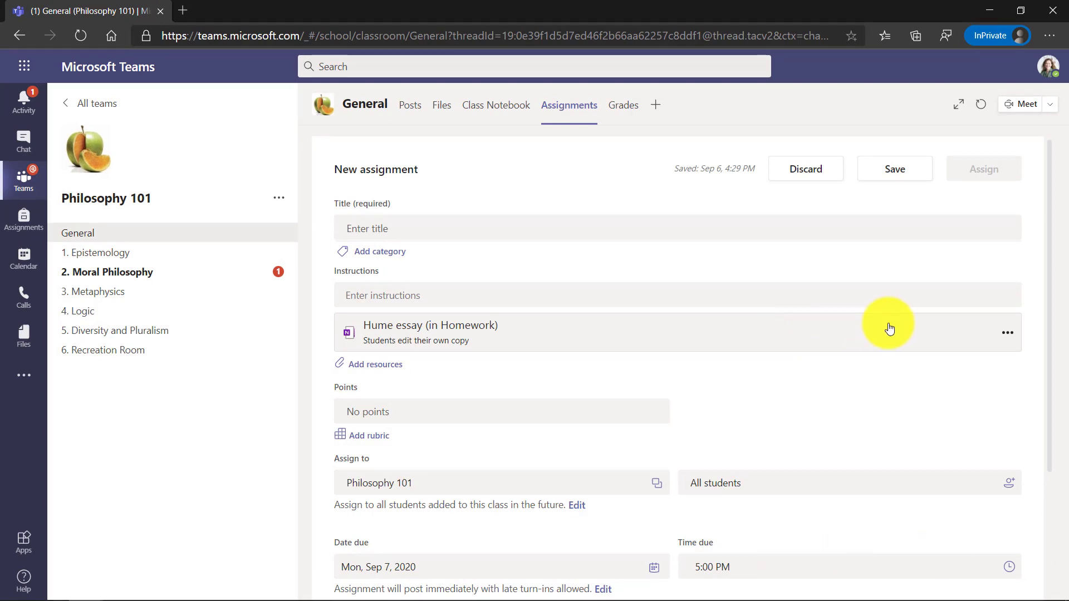
# Open the attached Hume essay page in OneNote Online and add a short text about Hume with his portrait.
pyautogui.click(1010, 336)
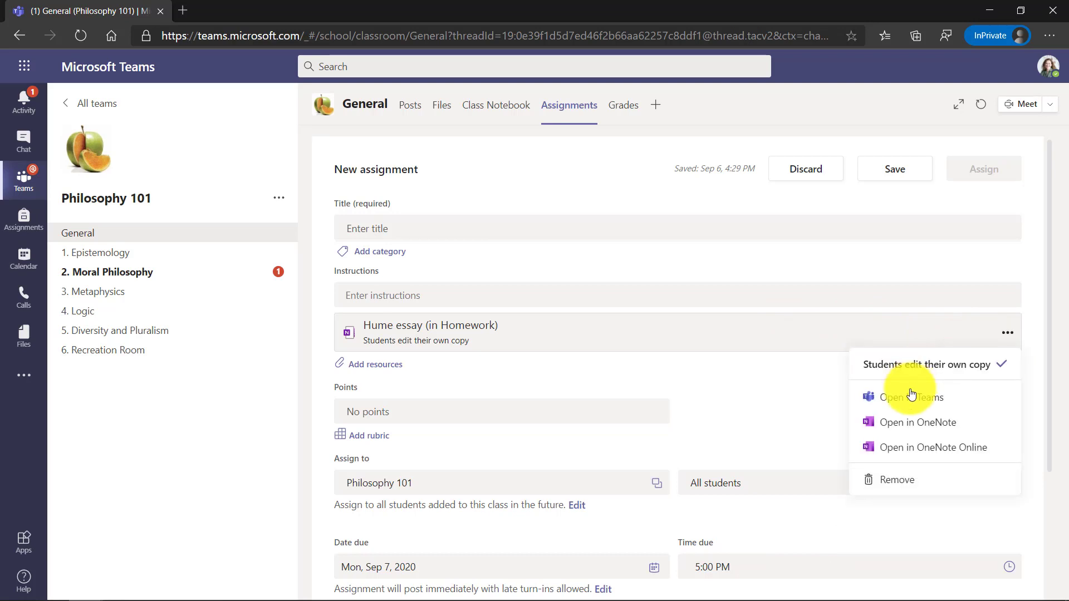
pyautogui.click(933, 449)
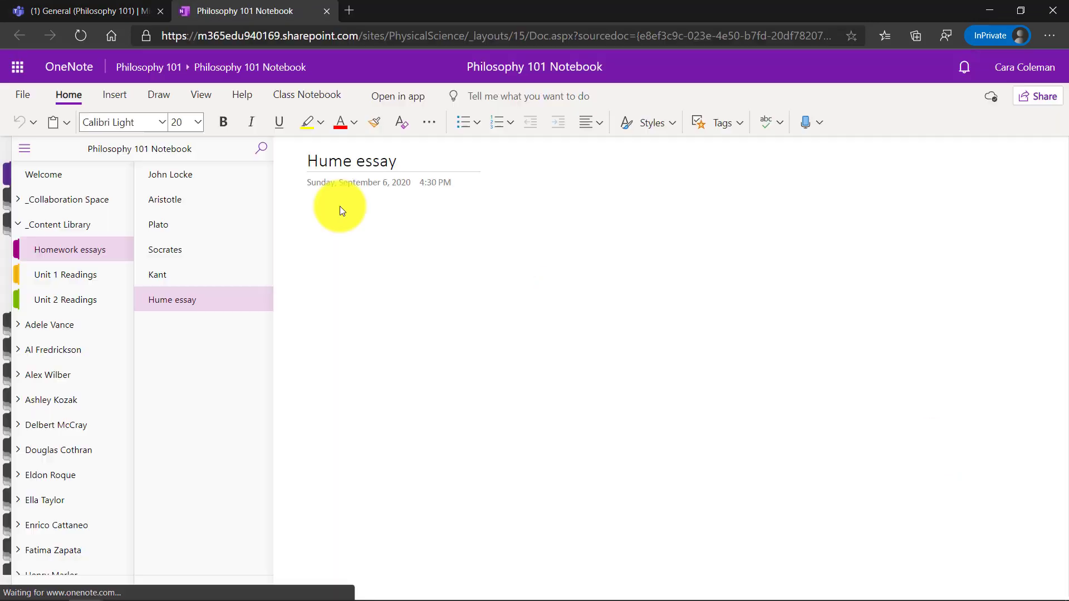
pyautogui.click(309, 218)
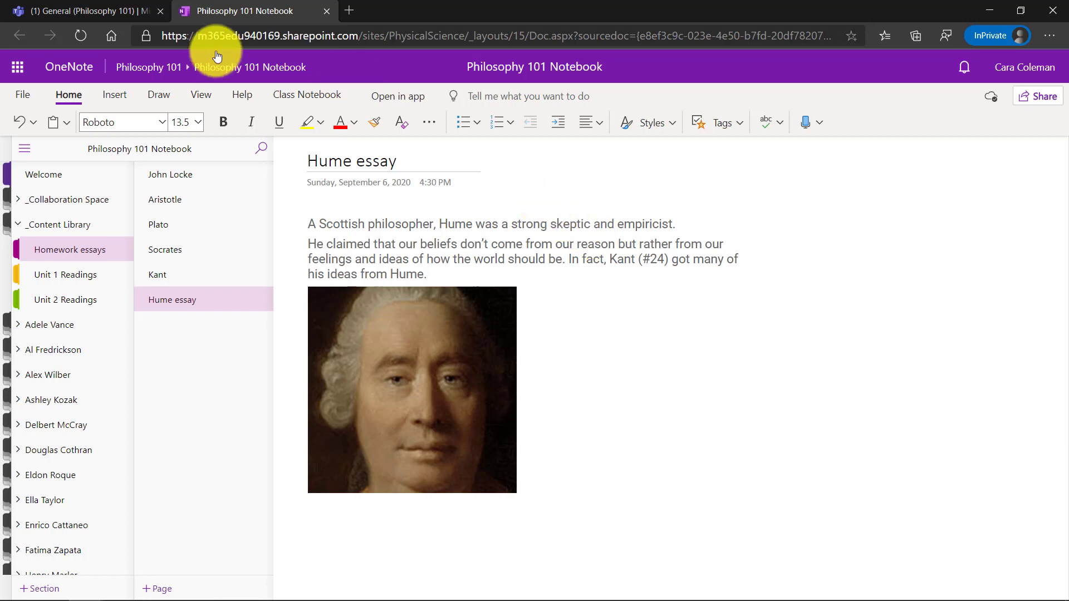
# Go back to the assignment draft holding the Hume essay page in Teams and discard it.
pyautogui.click(98, 9)
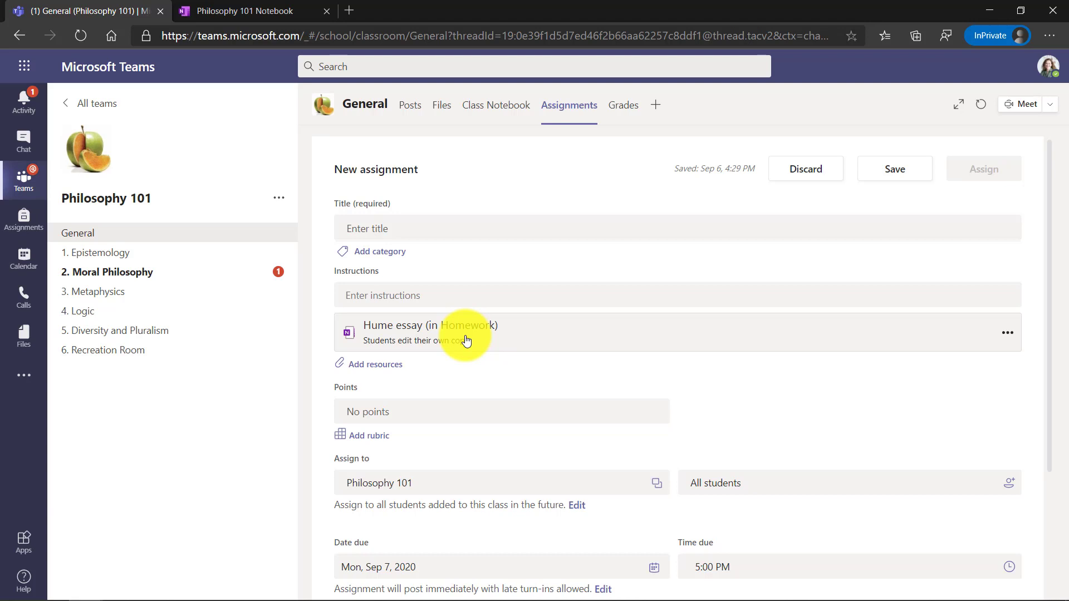
pyautogui.click(809, 173)
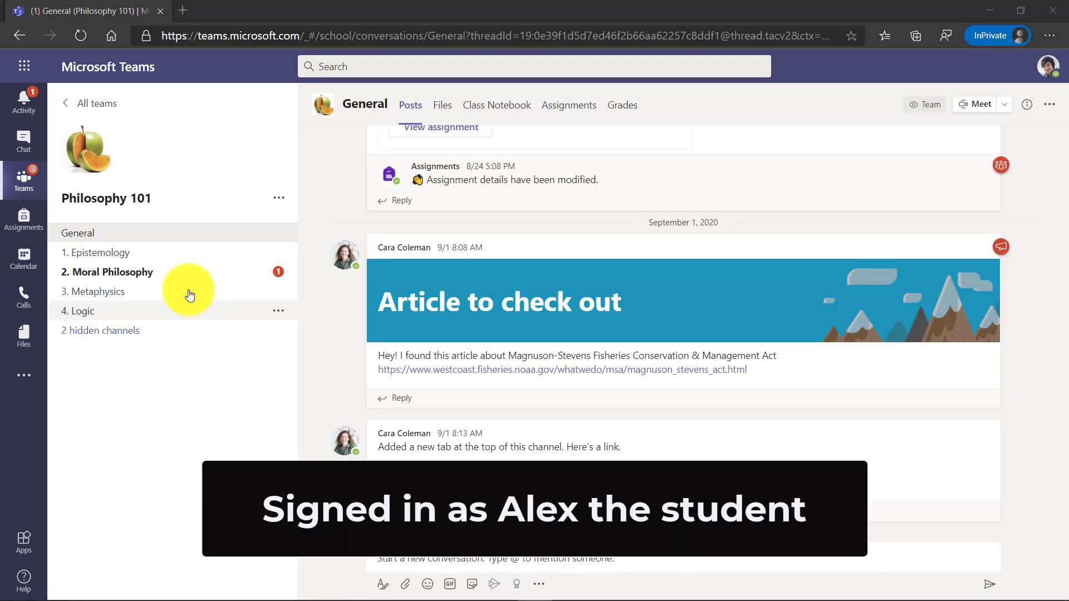
# As the student, open the Socrates essay assignment from the 2. Moral Philosophy channel and open its attached Socrates page.
pyautogui.click(149, 273)
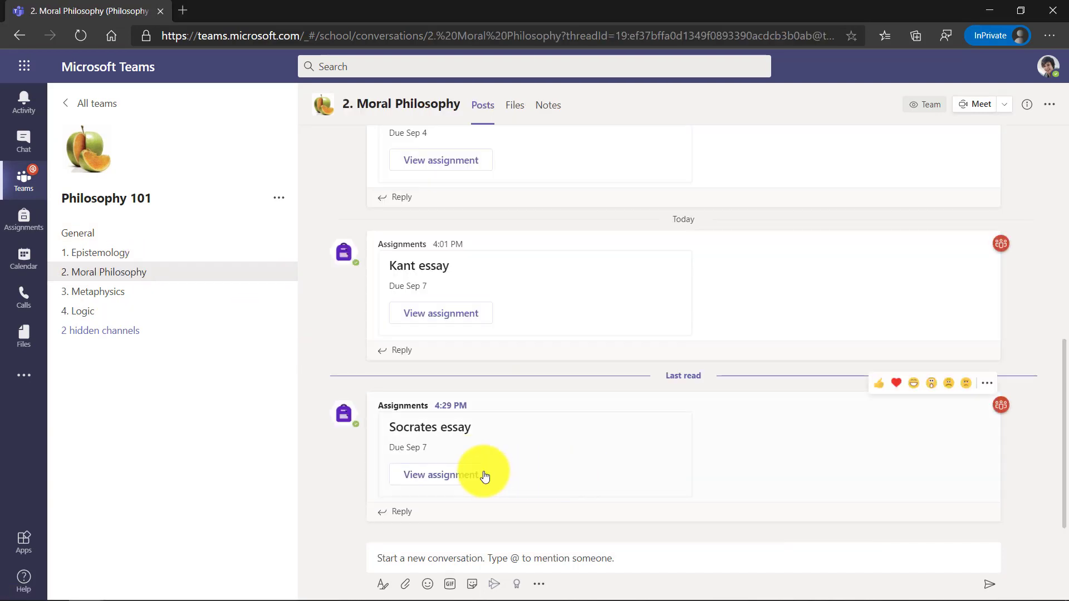
pyautogui.click(441, 479)
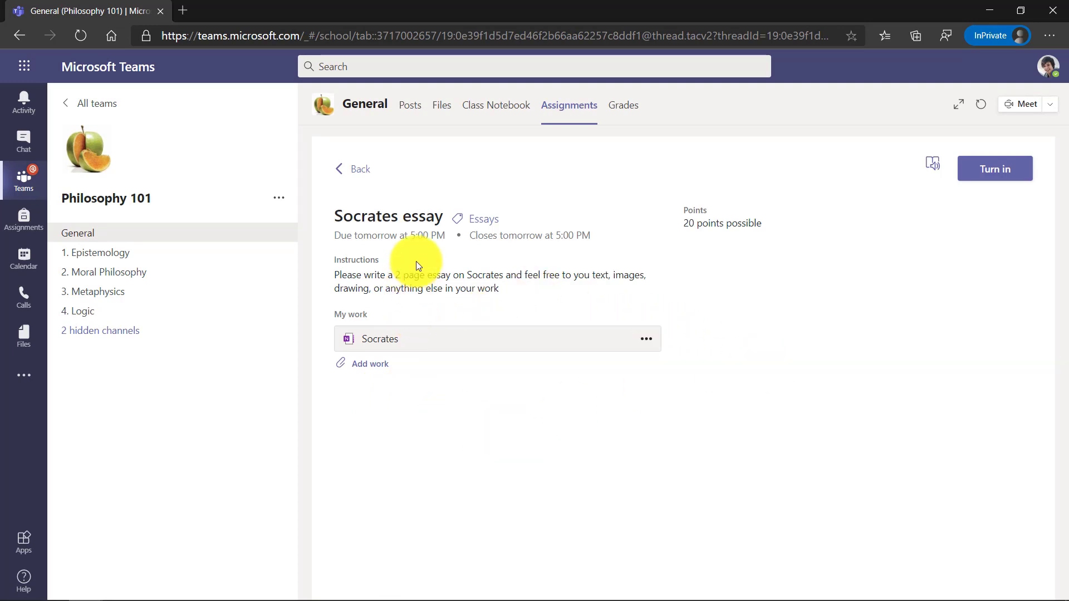
pyautogui.click(377, 346)
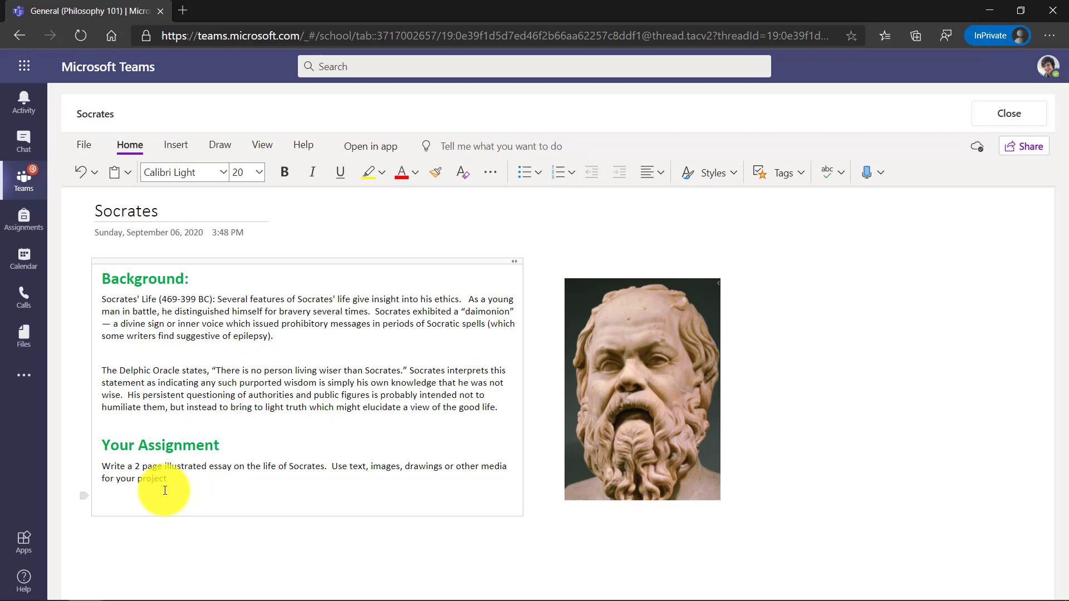
# Paste the copied essay on Socrates below the assignment text, close the page and turn in the work.
pyautogui.click(137, 503)
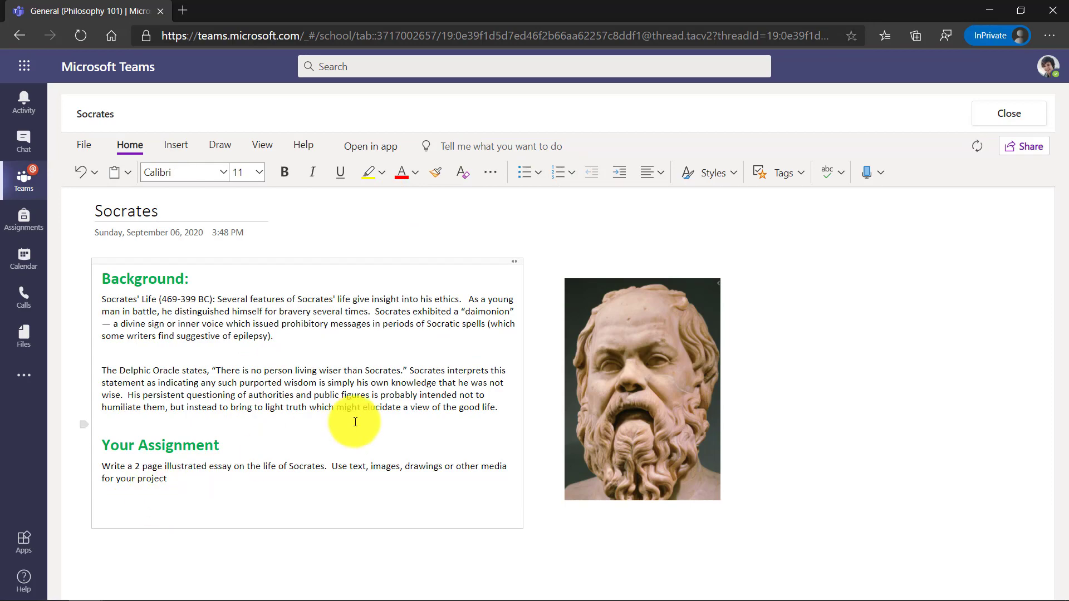
pyautogui.hotkey('ctrl', 'v')
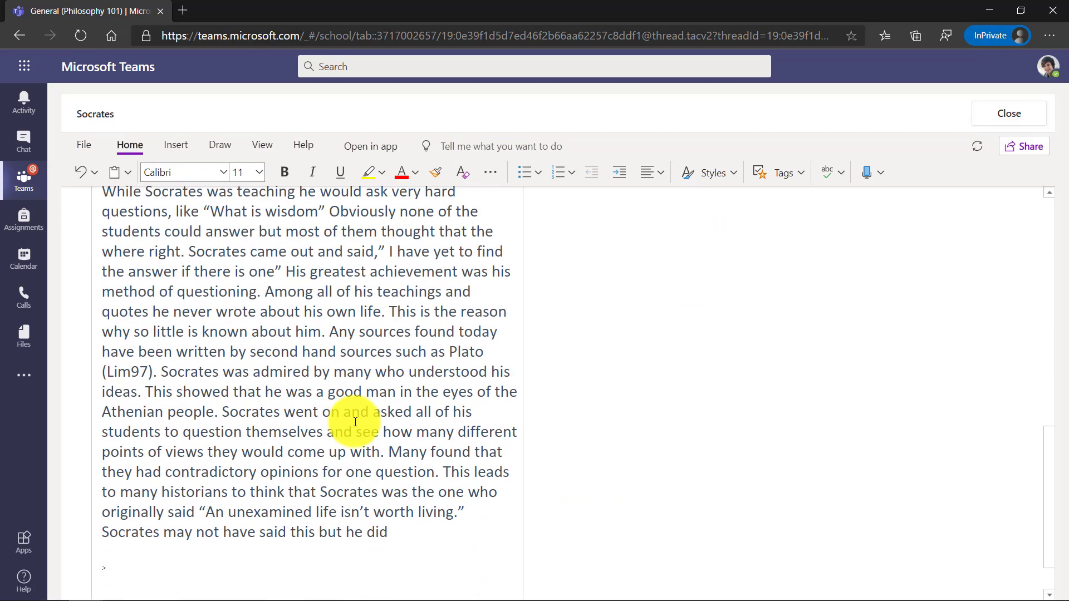
pyautogui.scroll(10, 390, 415)
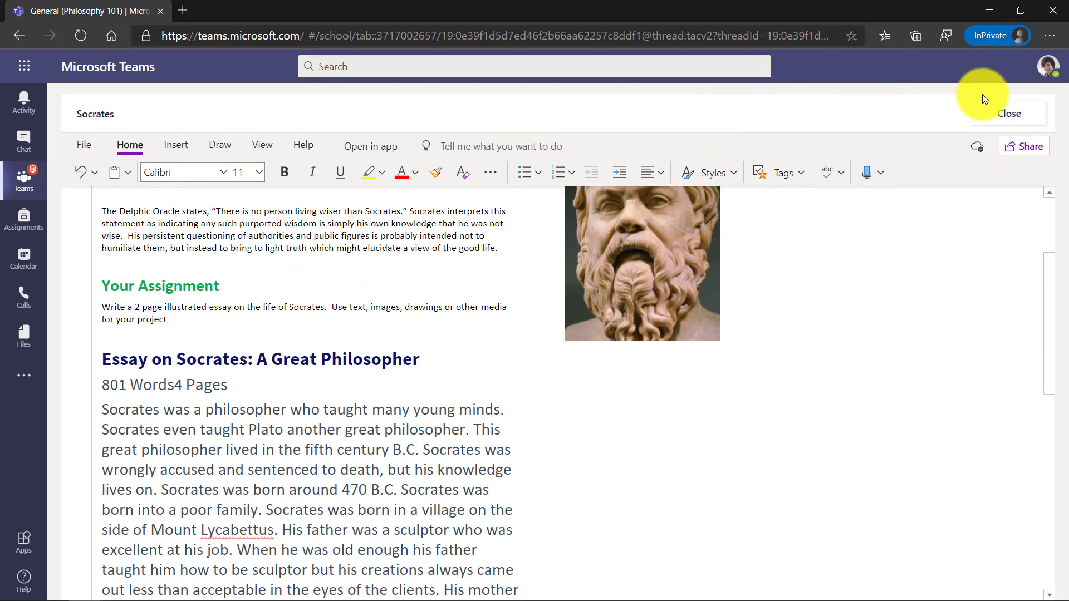
pyautogui.click(1011, 114)
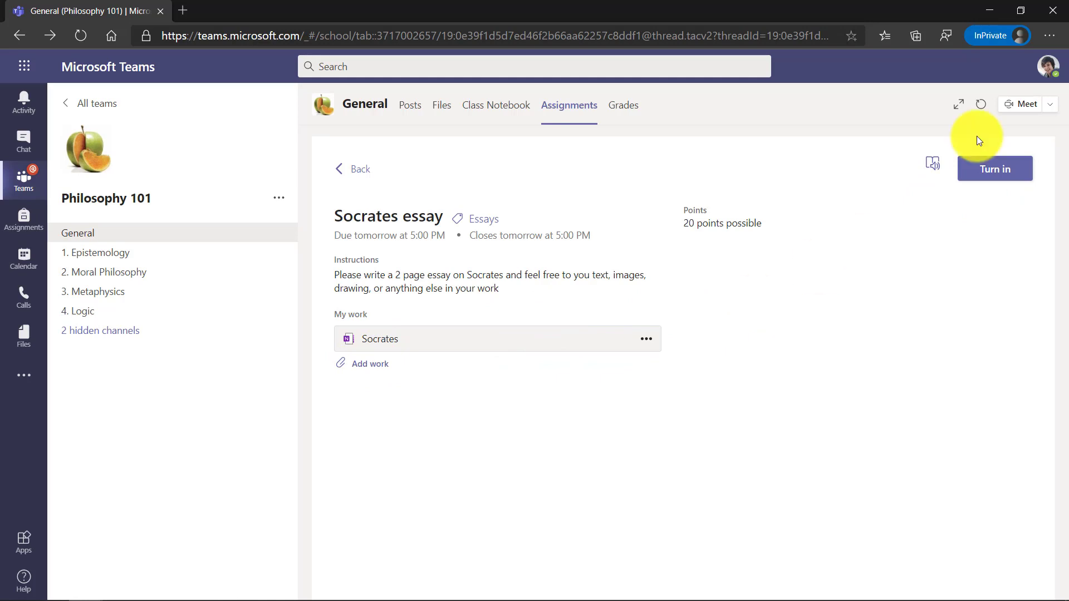
pyautogui.click(992, 172)
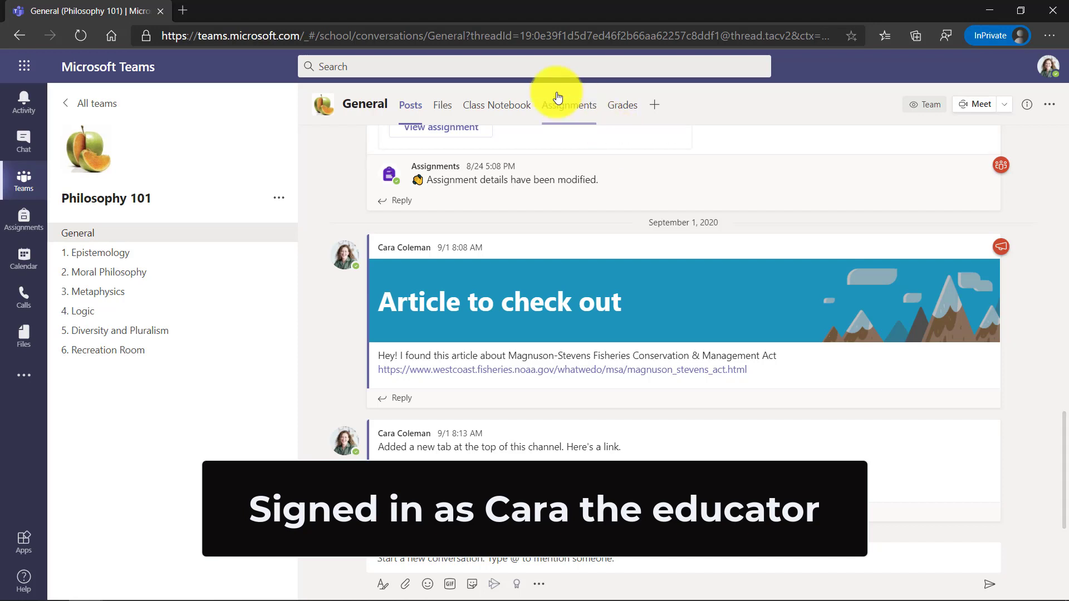
# As the educator, open the Socrates essay assignment in the General channel and open the submission of the student who turned in work.
pyautogui.click(571, 110)
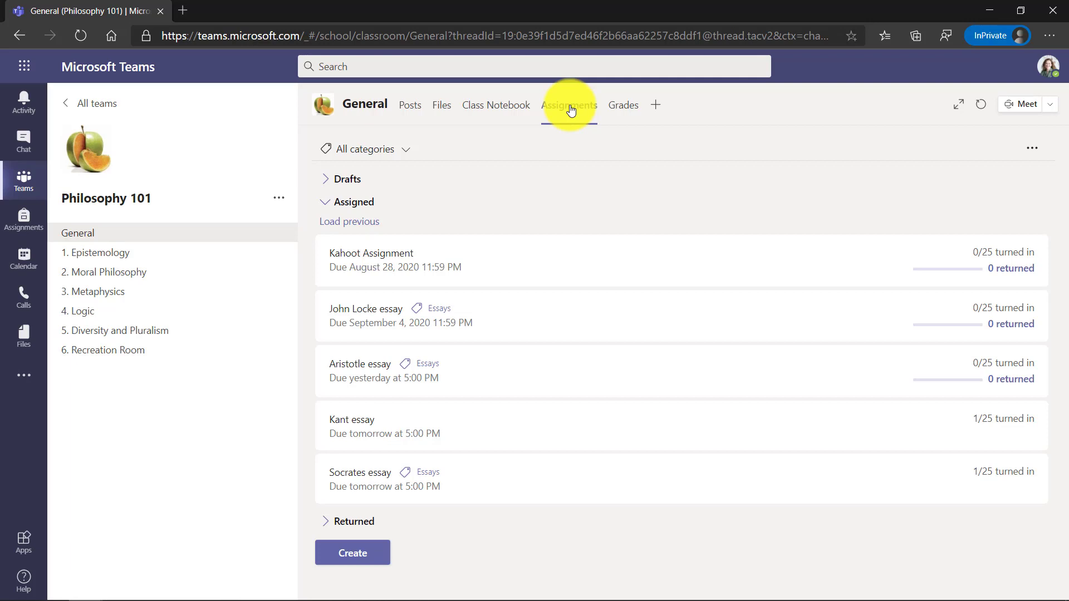
pyautogui.click(603, 384)
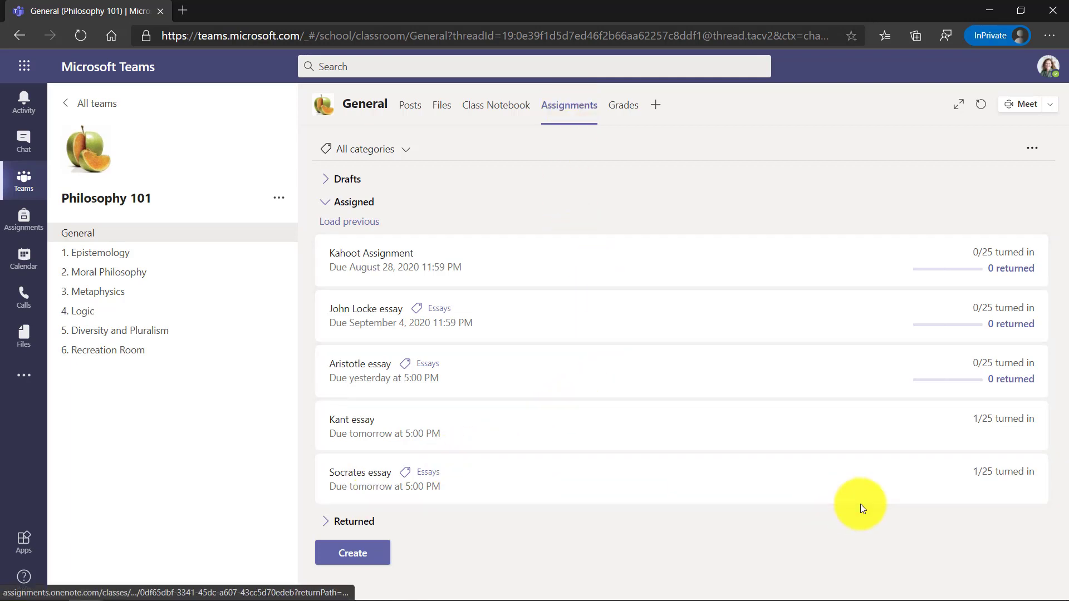
pyautogui.click(891, 482)
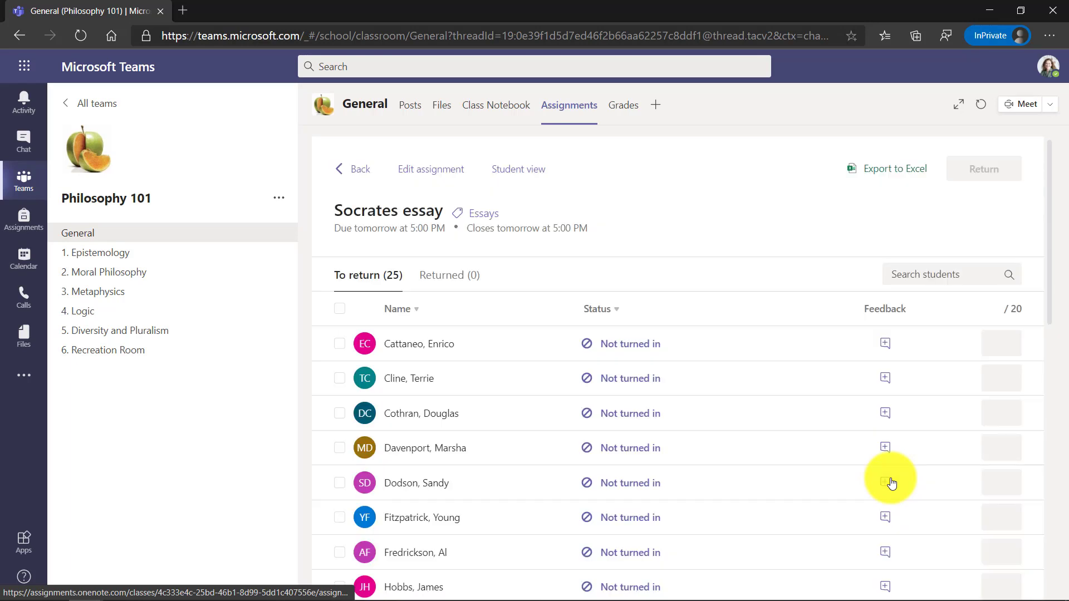
pyautogui.scroll(-10, 711, 523)
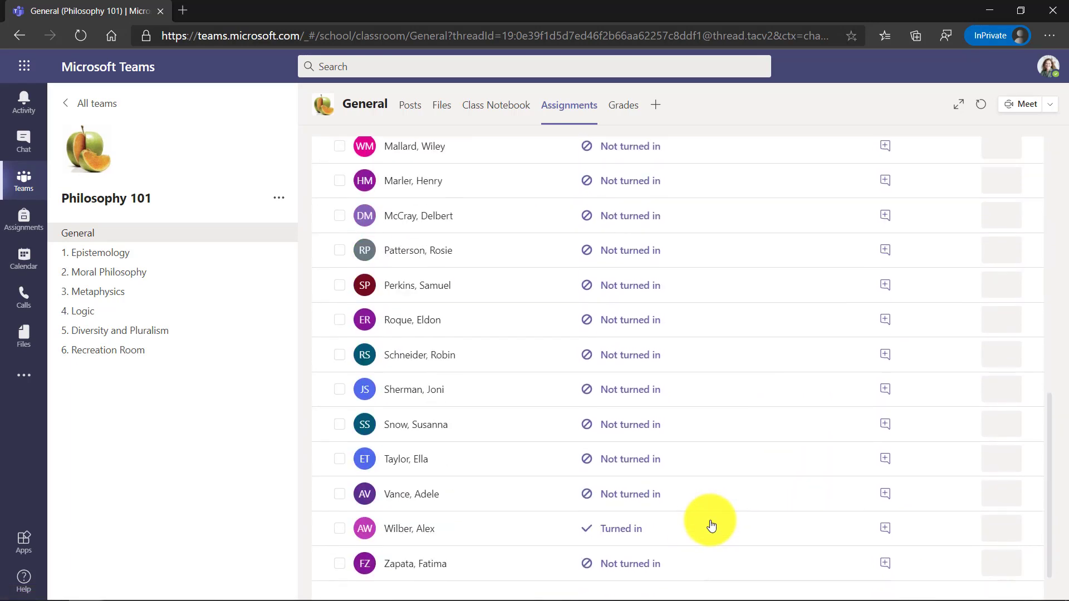
pyautogui.scroll(-1, 710, 523)
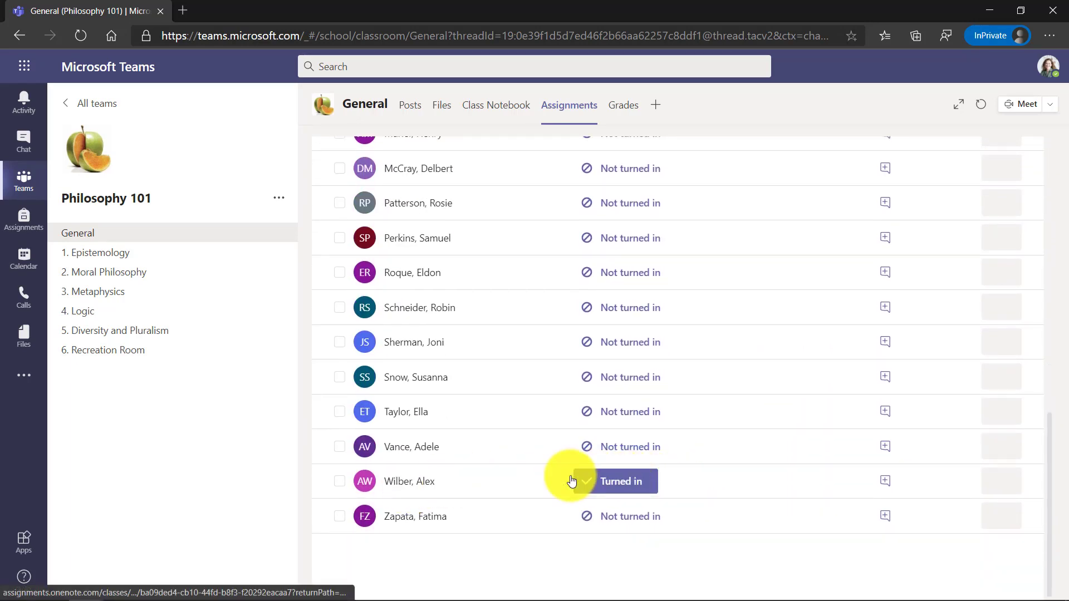
pyautogui.click(414, 487)
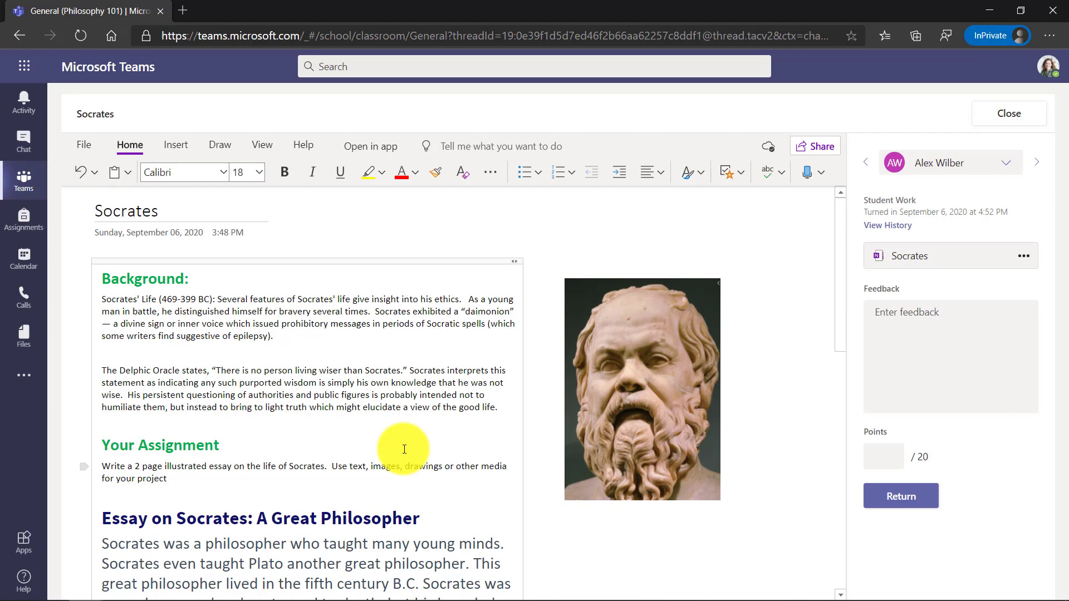
# Circle the end of the phrase about the fifth century B.C. in the essay's first paragraph with red ink.
pyautogui.scroll(-5, 405, 449)
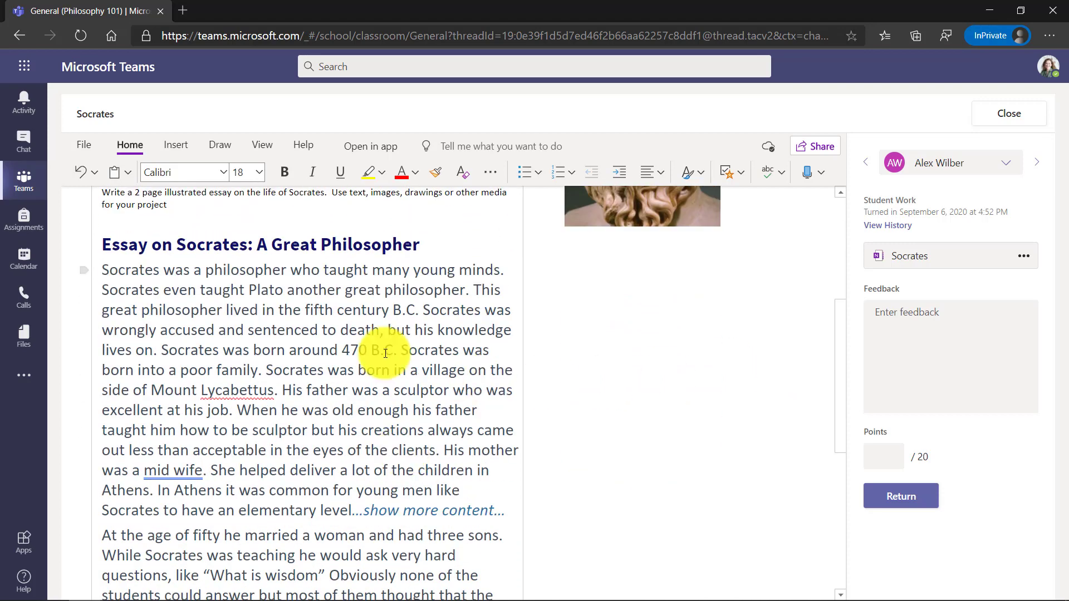
pyautogui.click(221, 144)
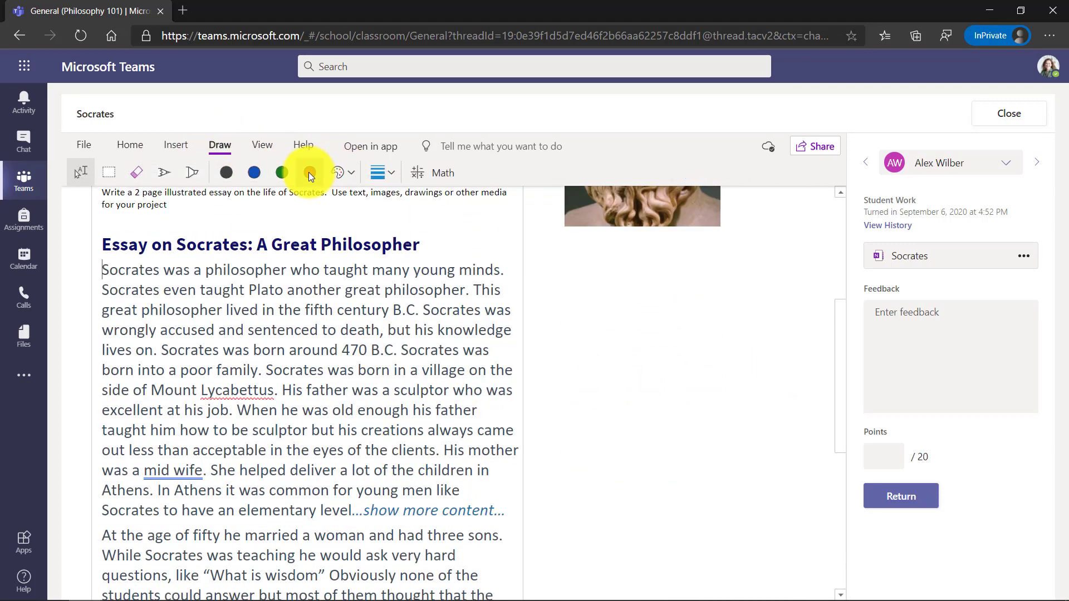
pyautogui.click(310, 172)
pyautogui.moveTo(473, 270)
pyautogui.mouseDown()
pyautogui.moveTo(423, 275)
pyautogui.moveTo(417, 324)
pyautogui.moveTo(470, 279)
pyautogui.moveTo(463, 271)
pyautogui.mouseUp()
# Record a short audio comment in the blank area beside the essay's first paragraph and stop the recording.
pyautogui.click(177, 146)
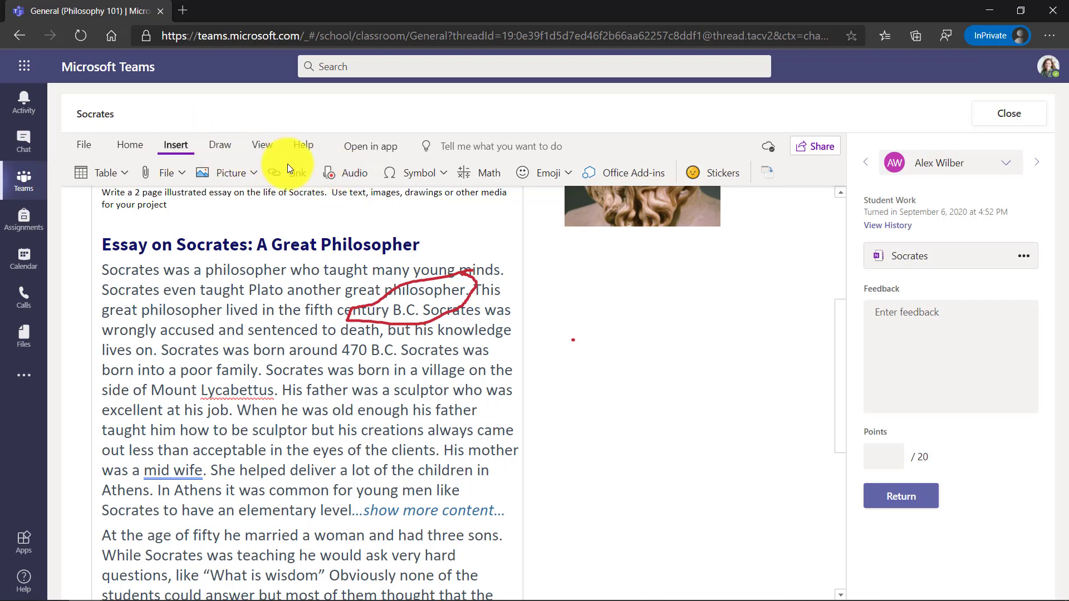
pyautogui.click(562, 331)
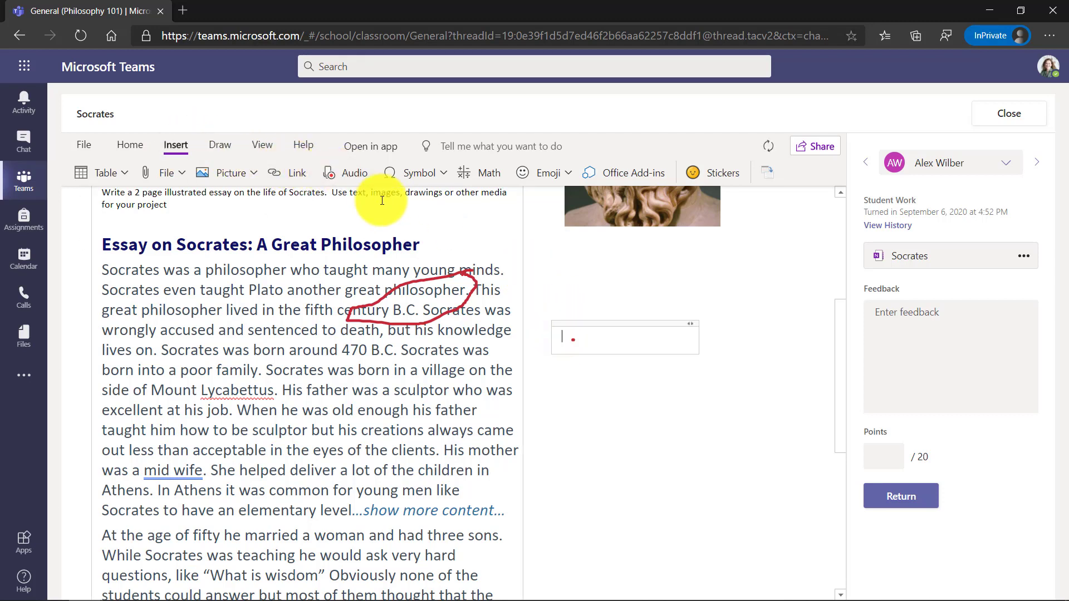
pyautogui.click(345, 173)
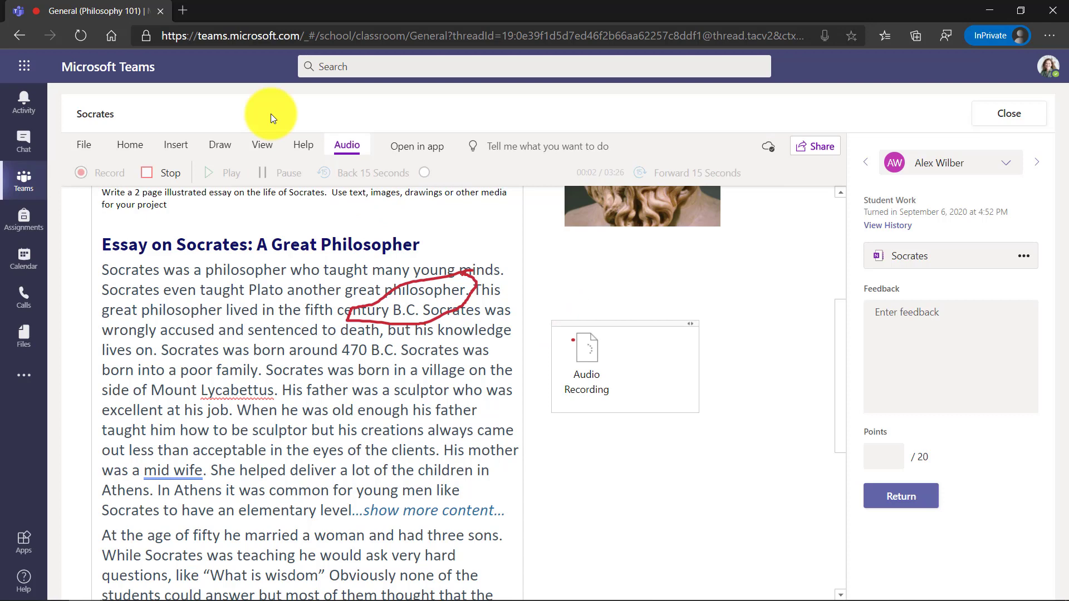
pyautogui.click(161, 173)
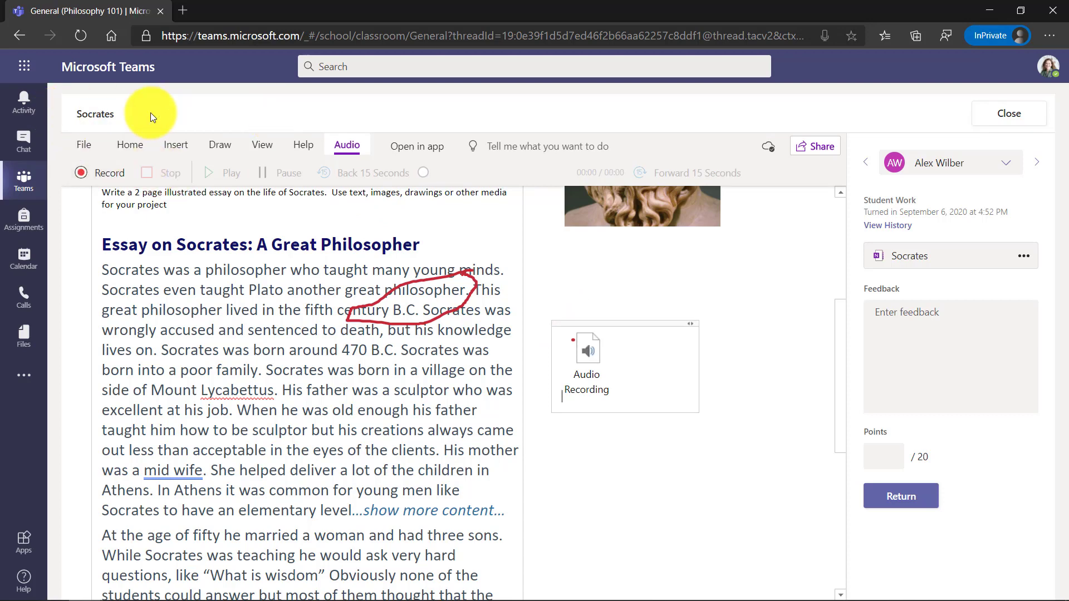
# Insert the elephant sticker below the audio recording beside the essay.
pyautogui.click(169, 146)
pyautogui.click(719, 173)
pyautogui.click(768, 282)
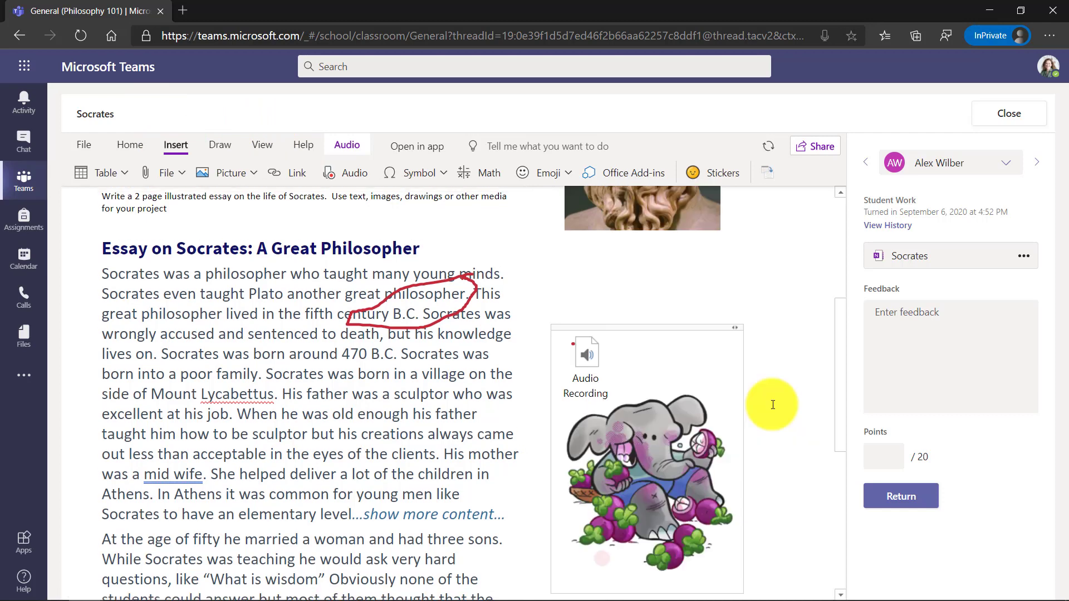
# Enter the feedback "Great job!", give the student's work 20 points and return it.
pyautogui.click(914, 313)
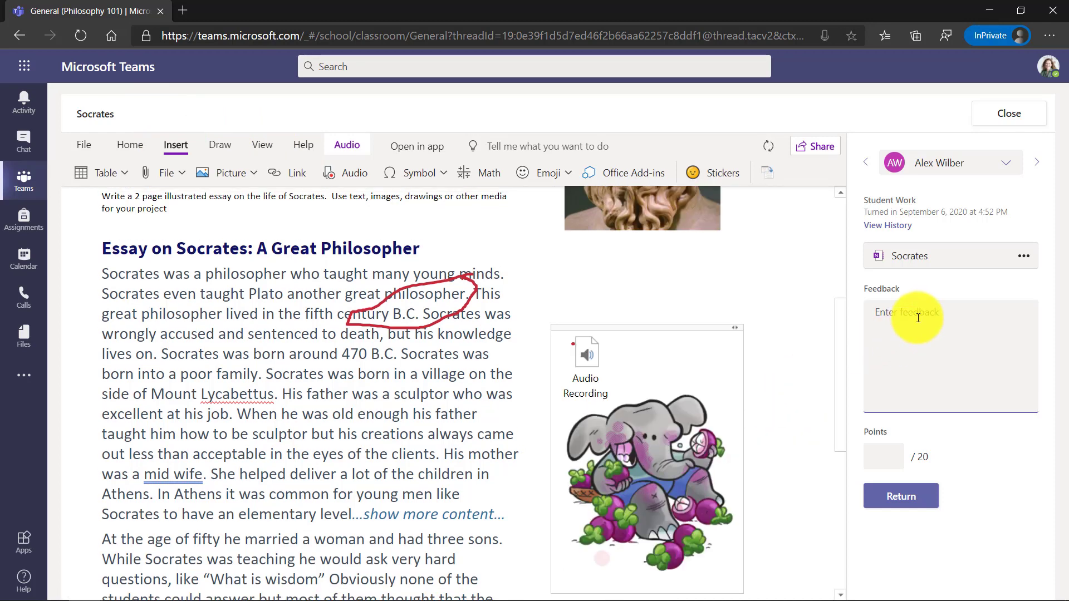
pyautogui.write('Great job!')
pyautogui.click(882, 450)
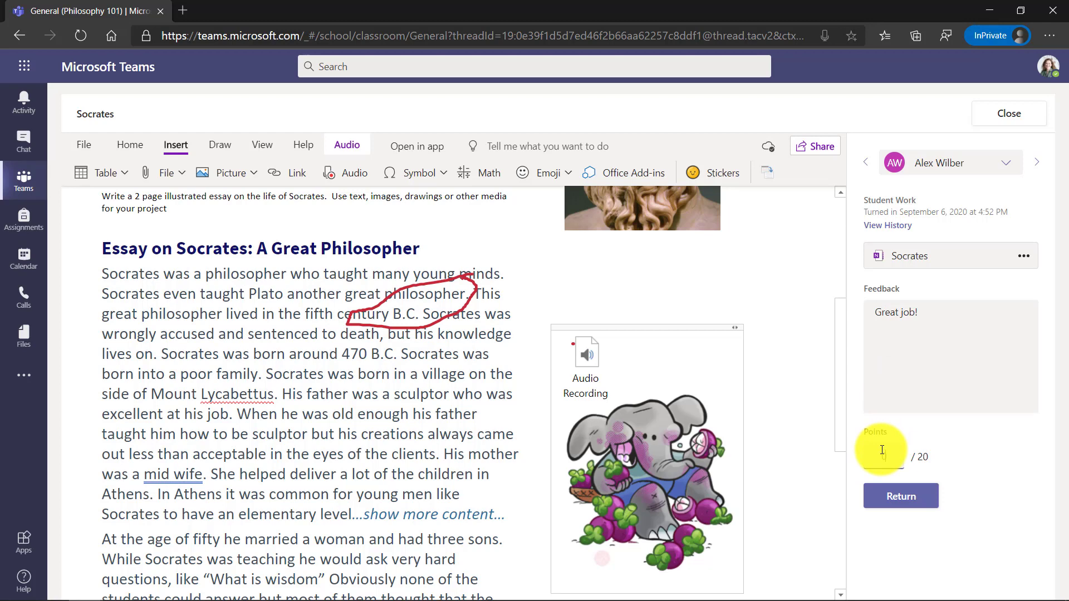
pyautogui.write('20')
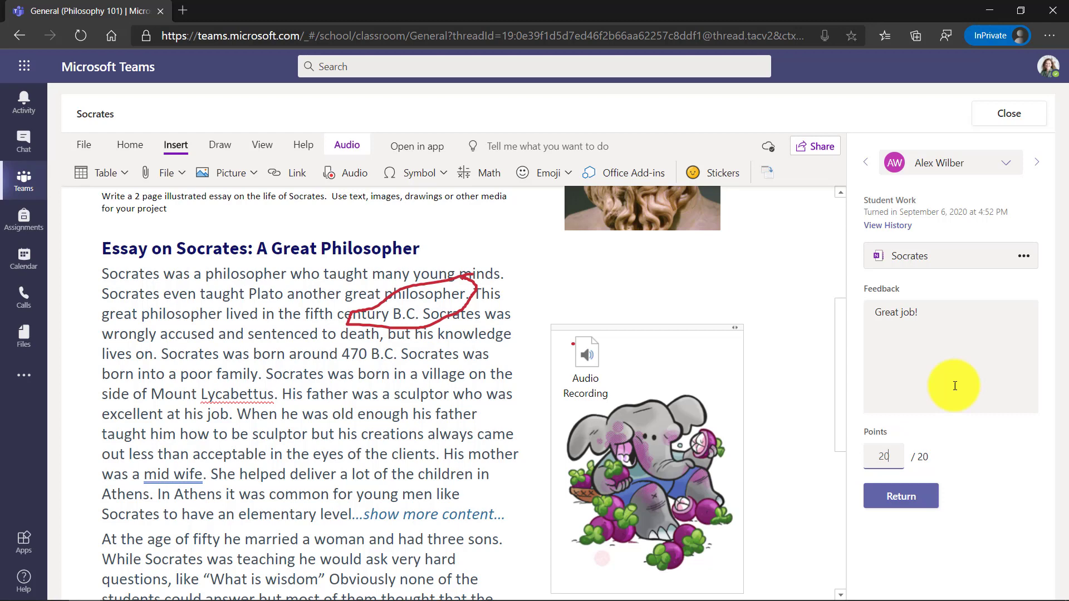
pyautogui.click(901, 497)
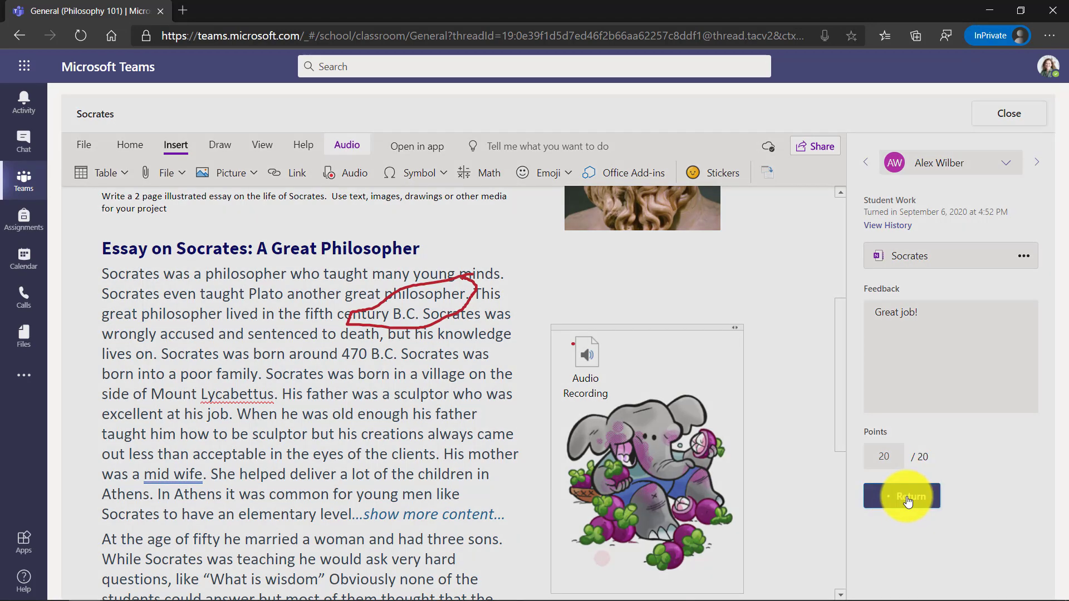